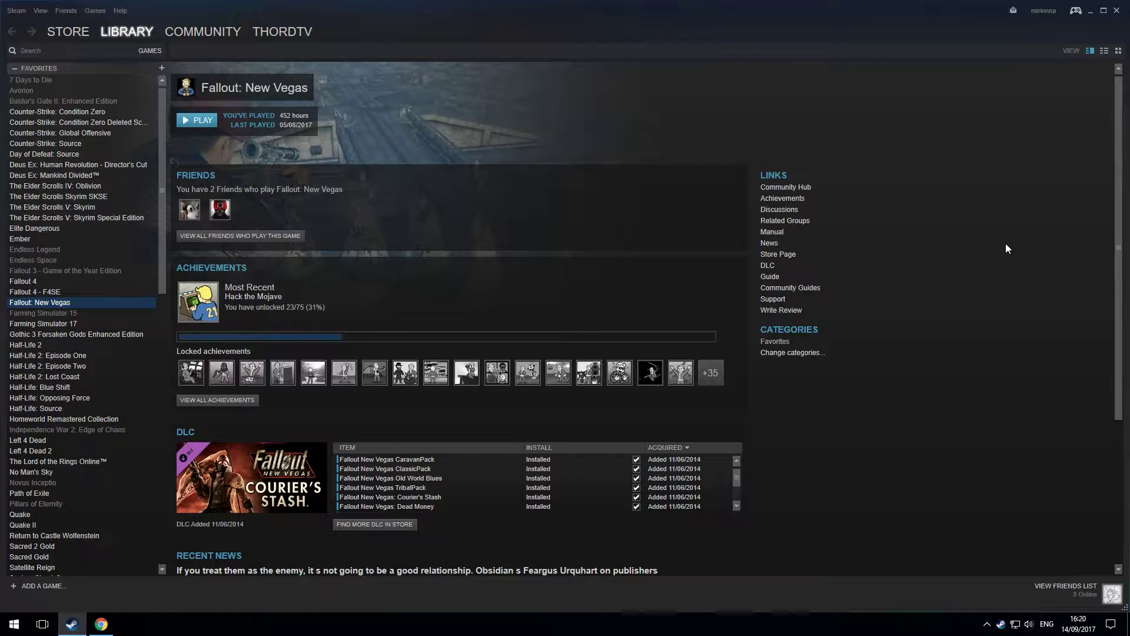
# Bring up the GECK wiki page and highlight the New Vegas download description
pyautogui.click(101, 625)
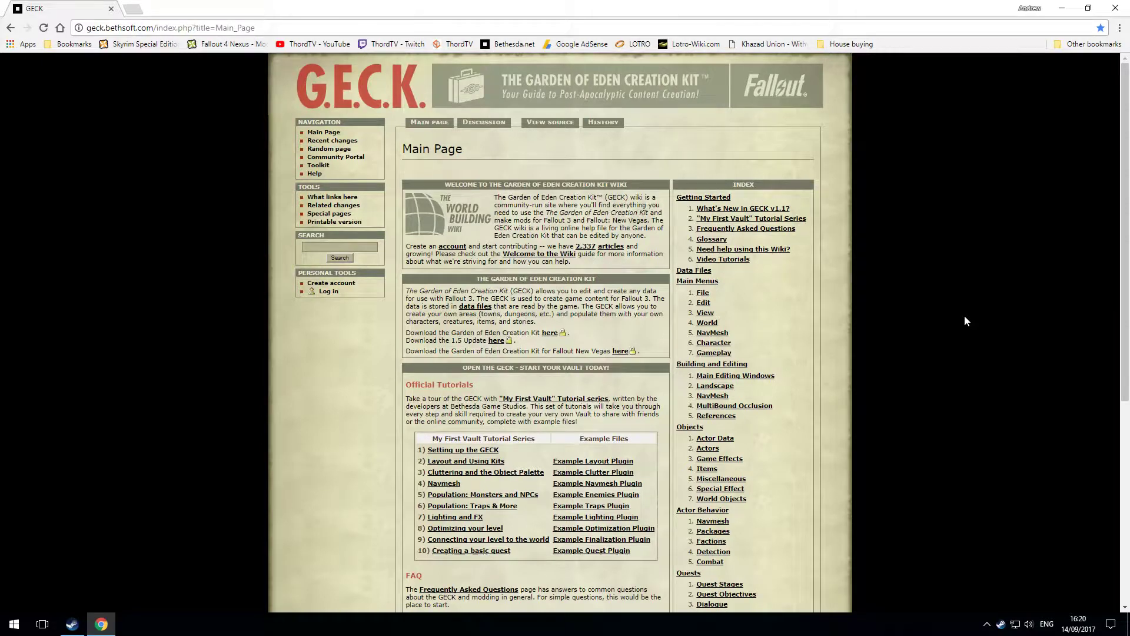
pyautogui.scroll(-2, 965, 321)
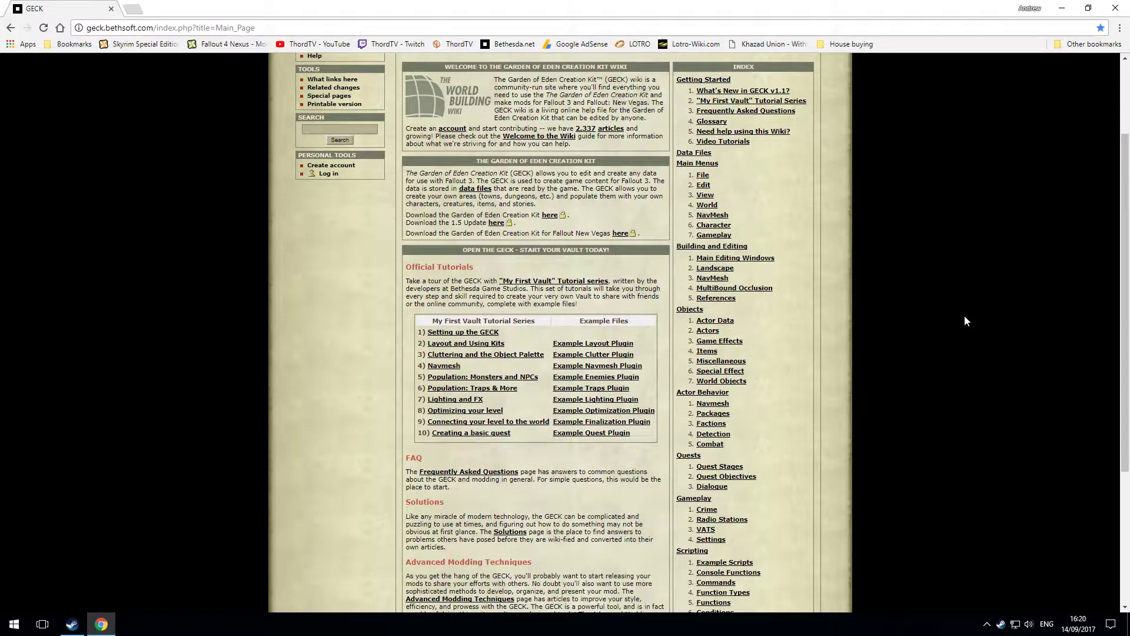
pyautogui.scroll(2, 965, 316)
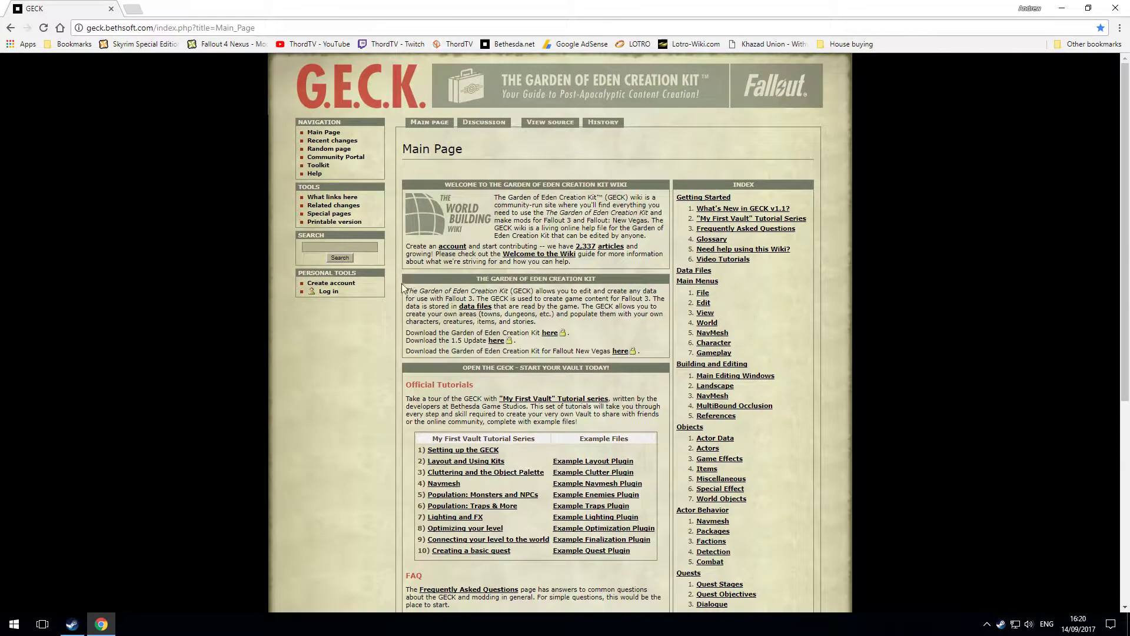
pyautogui.moveTo(405, 284); pyautogui.dragTo(654, 348)
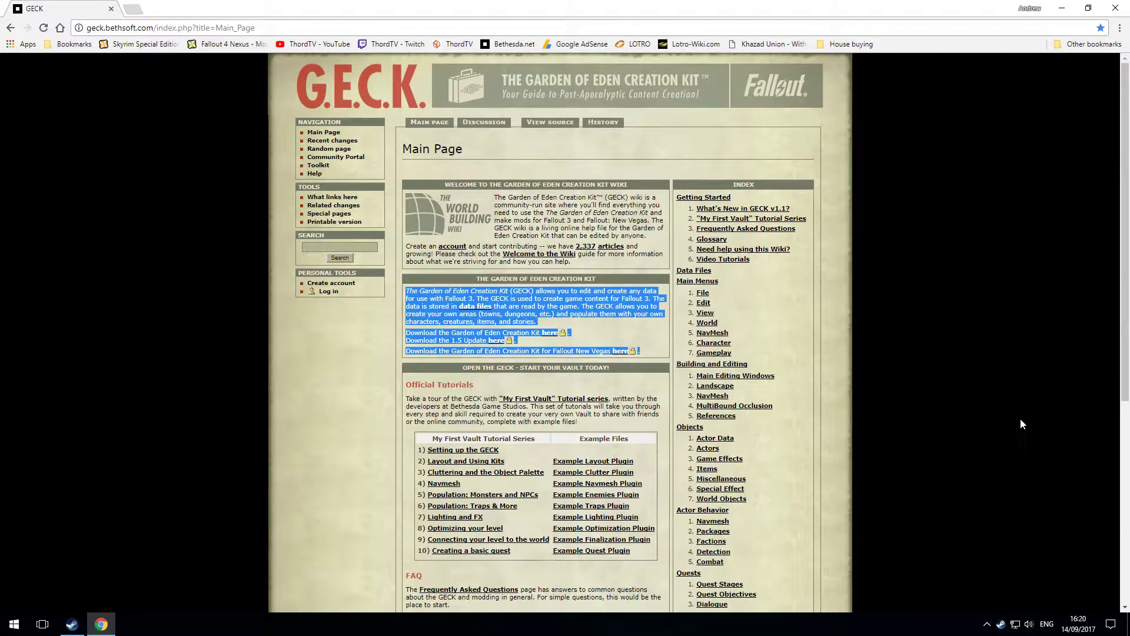
pyautogui.click(919, 352)
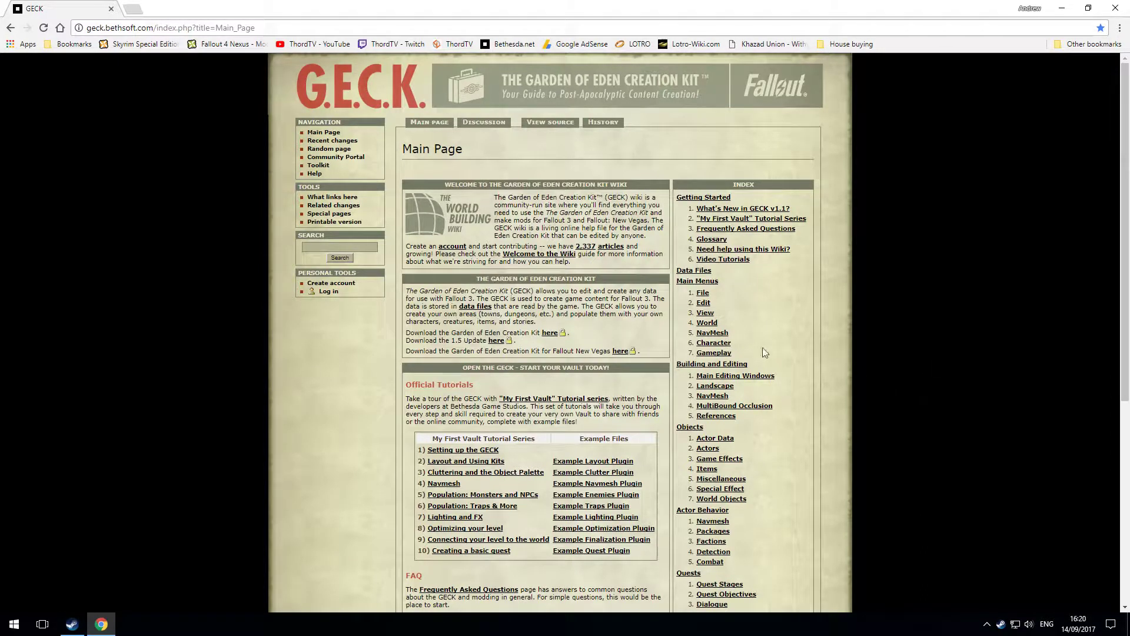
pyautogui.moveTo(475, 307); pyautogui.dragTo(548, 336)
# Start the GECK_NVE_v1.4.zip download, then cancel the Save As dialog
pyautogui.click(621, 351)
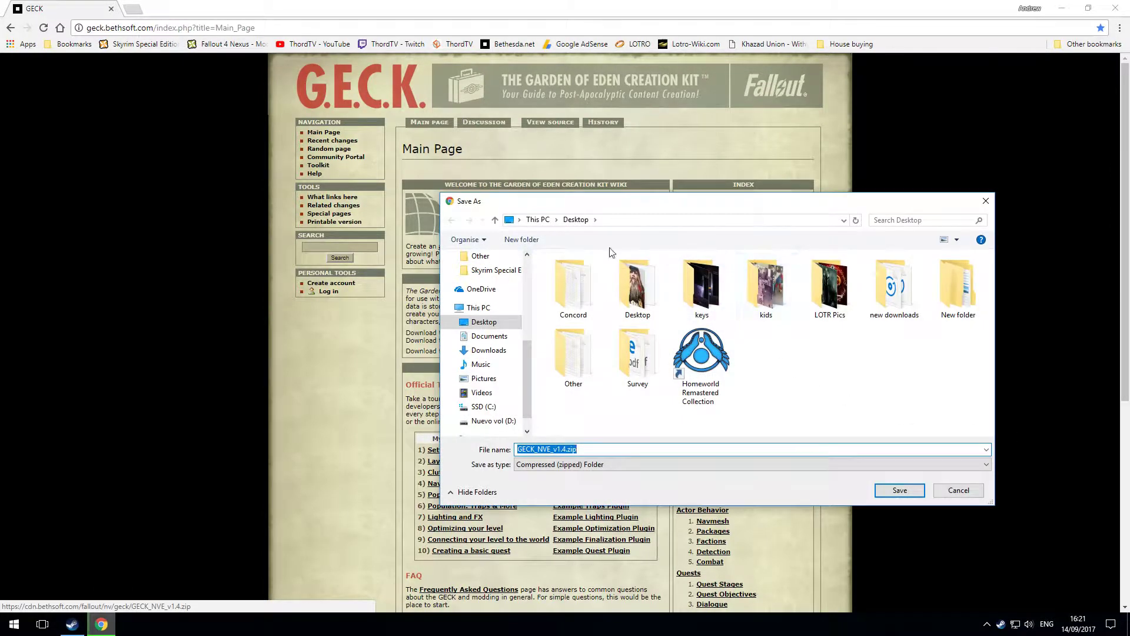
pyautogui.click(602, 448)
pyautogui.click(969, 491)
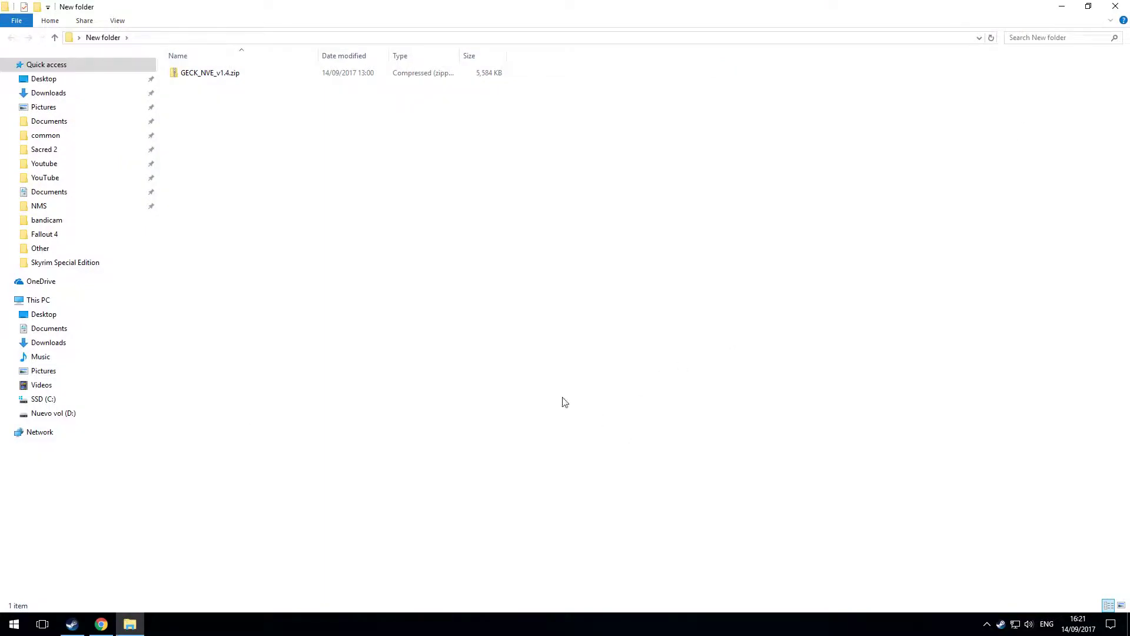
# Extract GECK_NVE_v1.4.zip into a GECK_NVE_v1.4 folder and open it
pyautogui.click(101, 625)
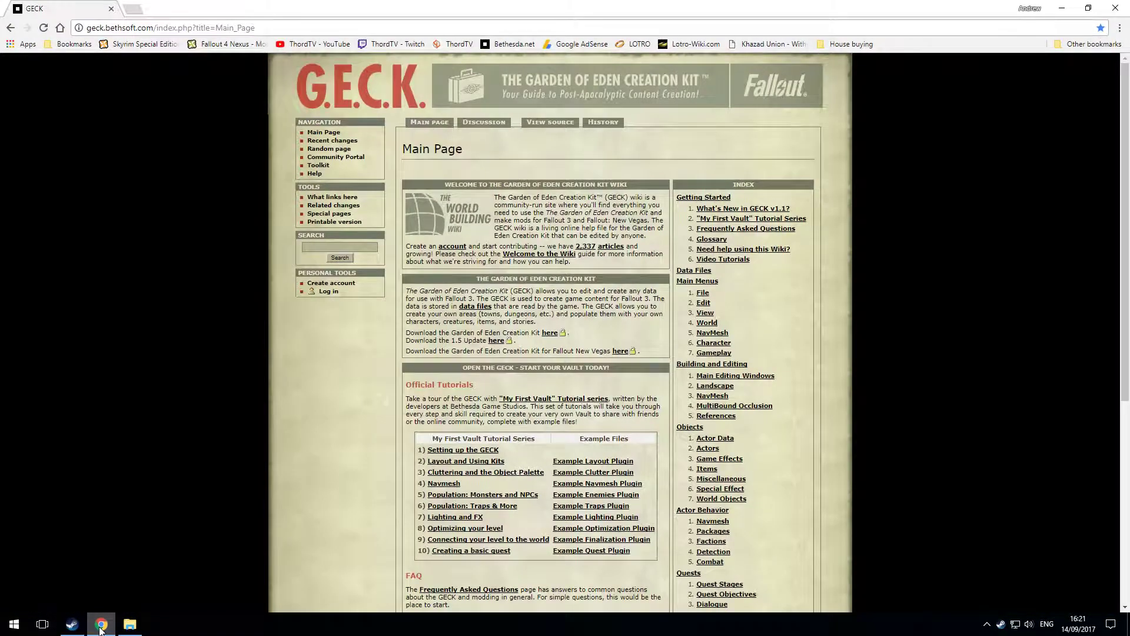
pyautogui.click(101, 625)
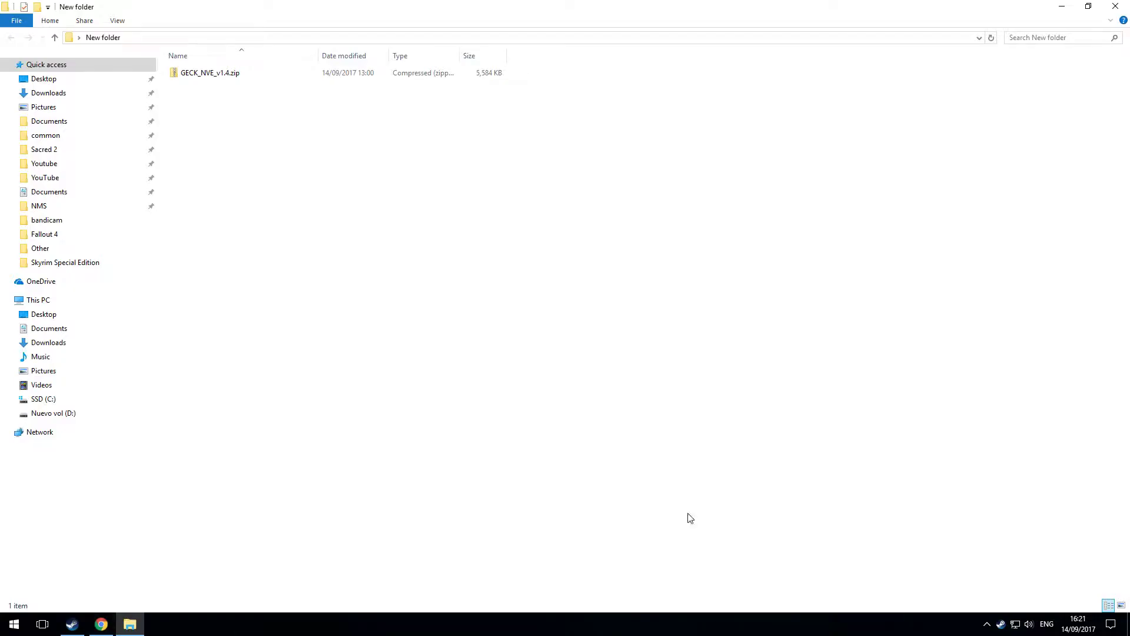
pyautogui.click(212, 74)
pyautogui.rightClick(210, 73)
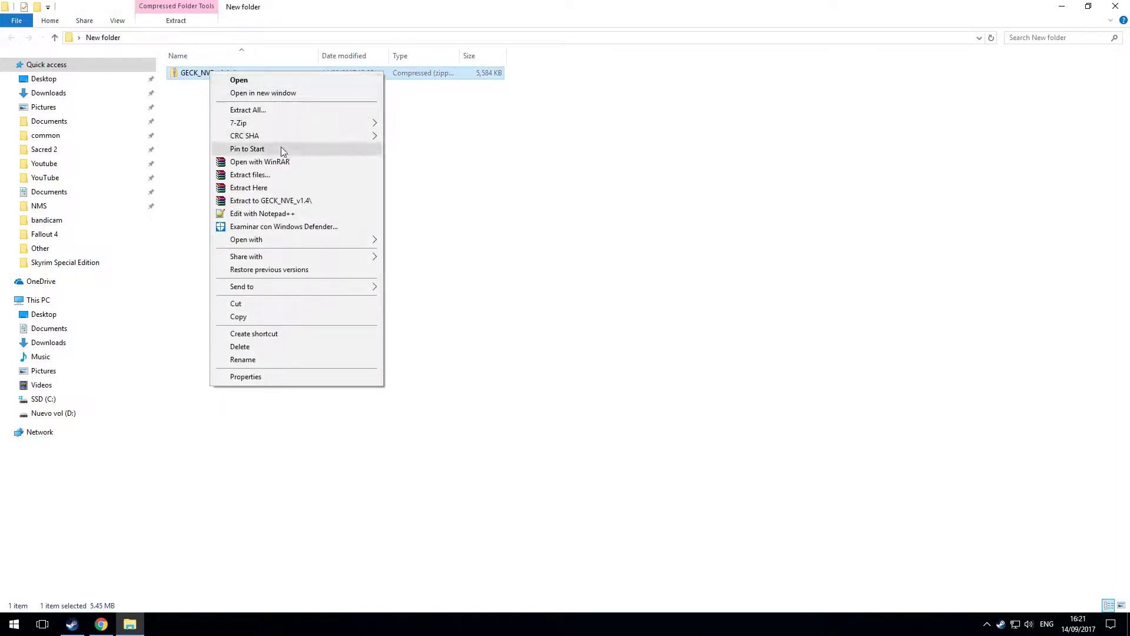
pyautogui.click(282, 201)
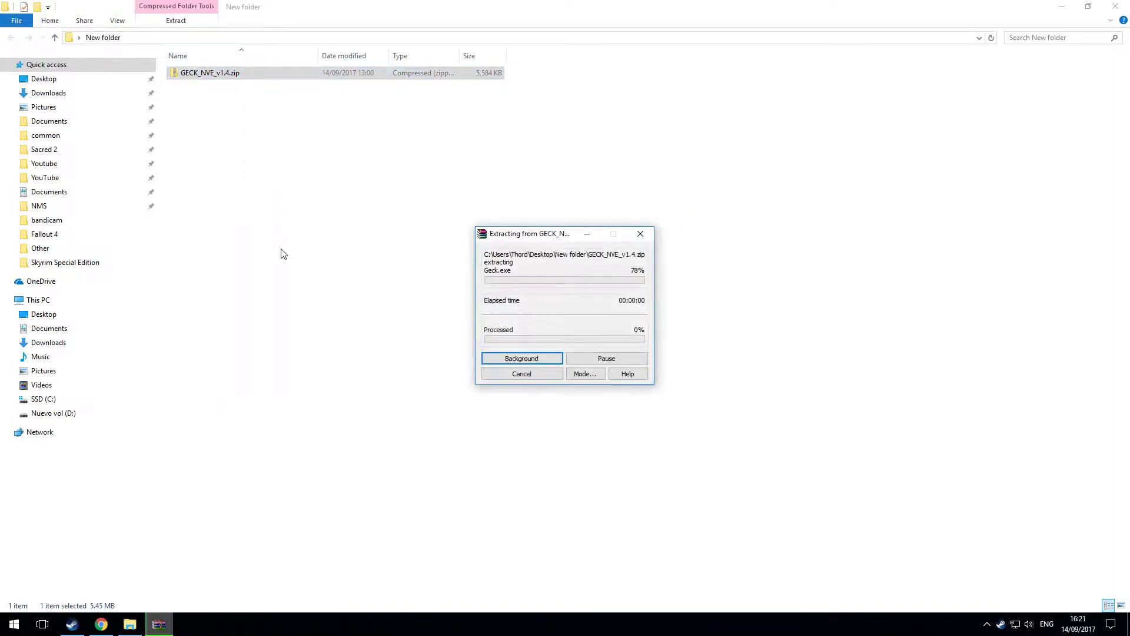
pyautogui.click(224, 175)
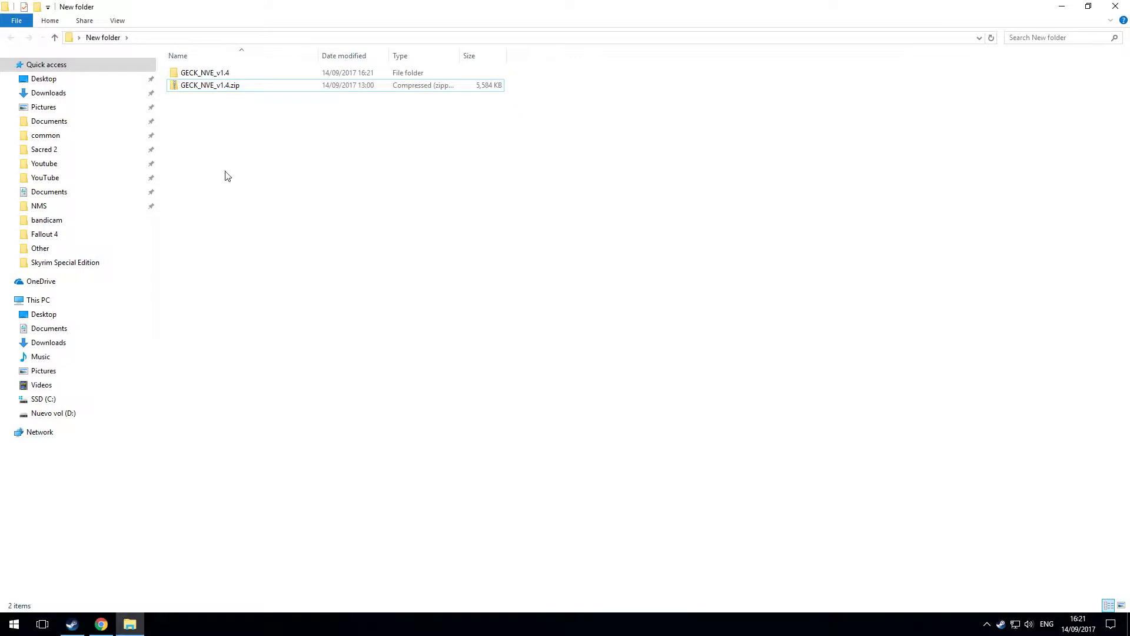
pyautogui.doubleClick(206, 74)
# Copy Geck.exe, GECKicon.ico, GECKReadme.txt and ssce5432.dll
pyautogui.moveTo(315, 171); pyautogui.dragTo(189, 68)
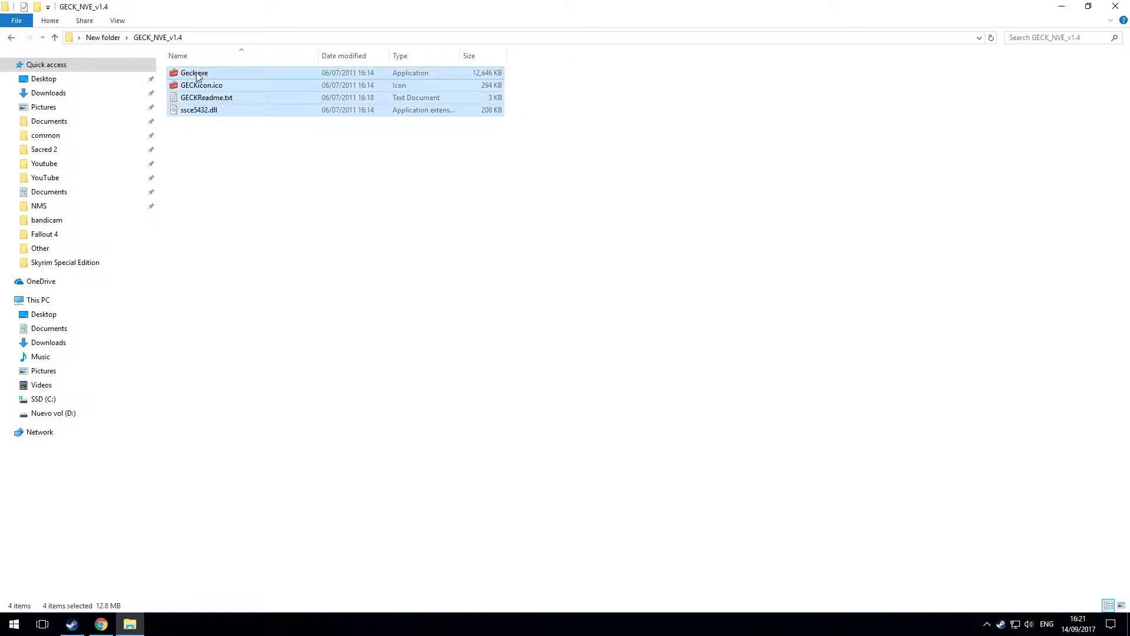
pyautogui.rightClick(261, 98)
pyautogui.click(306, 259)
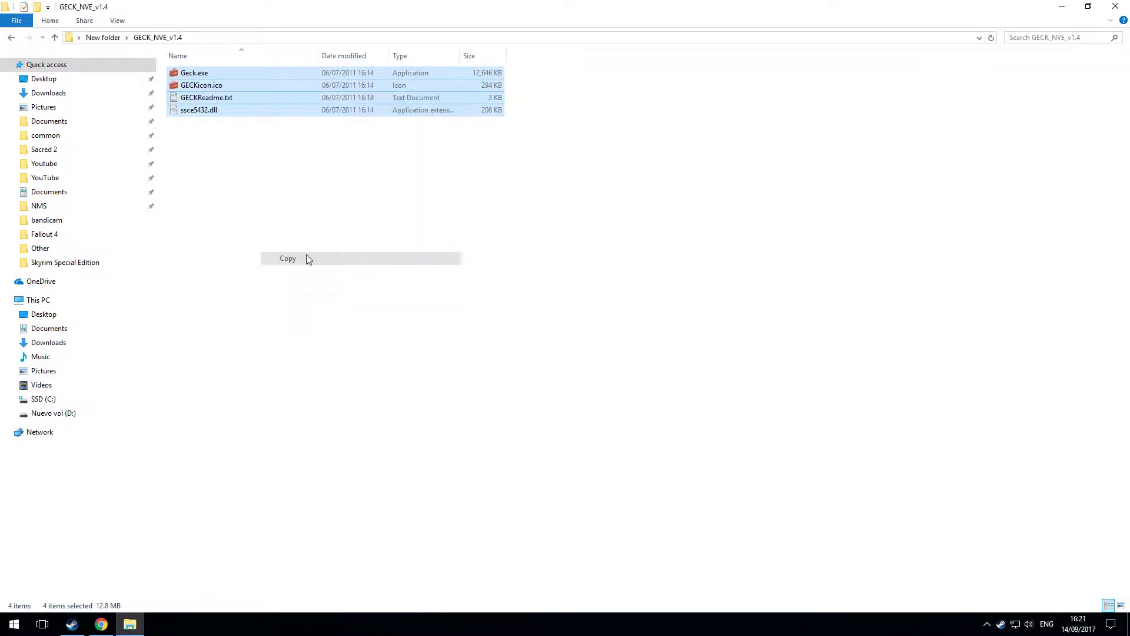
# Browse Fallout: New Vegas local files from its Steam Properties
pyautogui.click(73, 625)
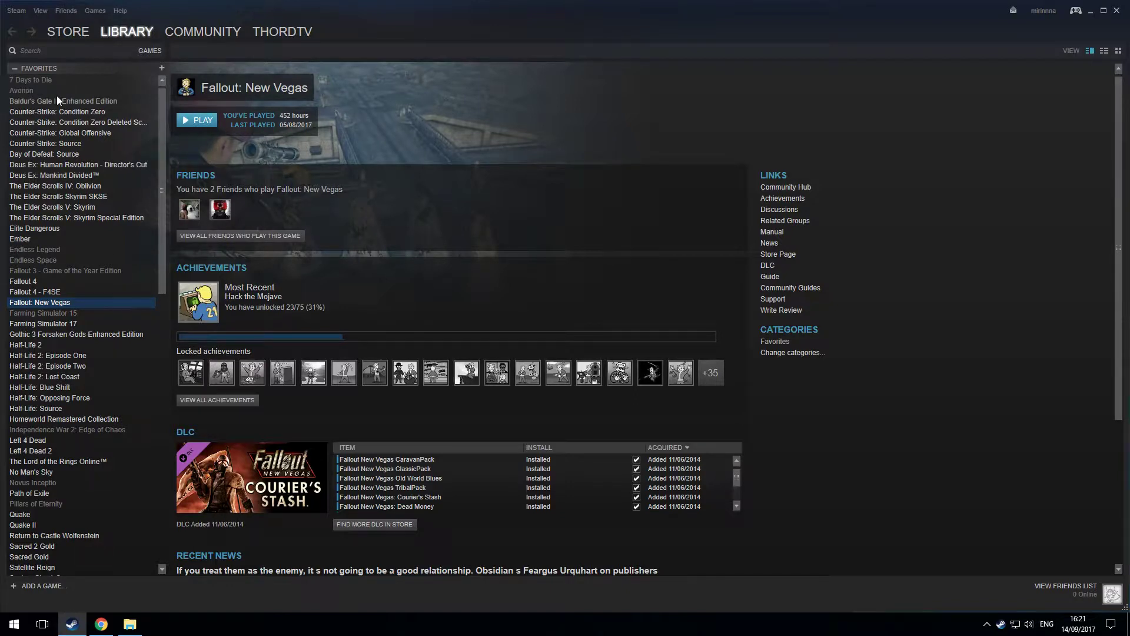
pyautogui.rightClick(102, 301)
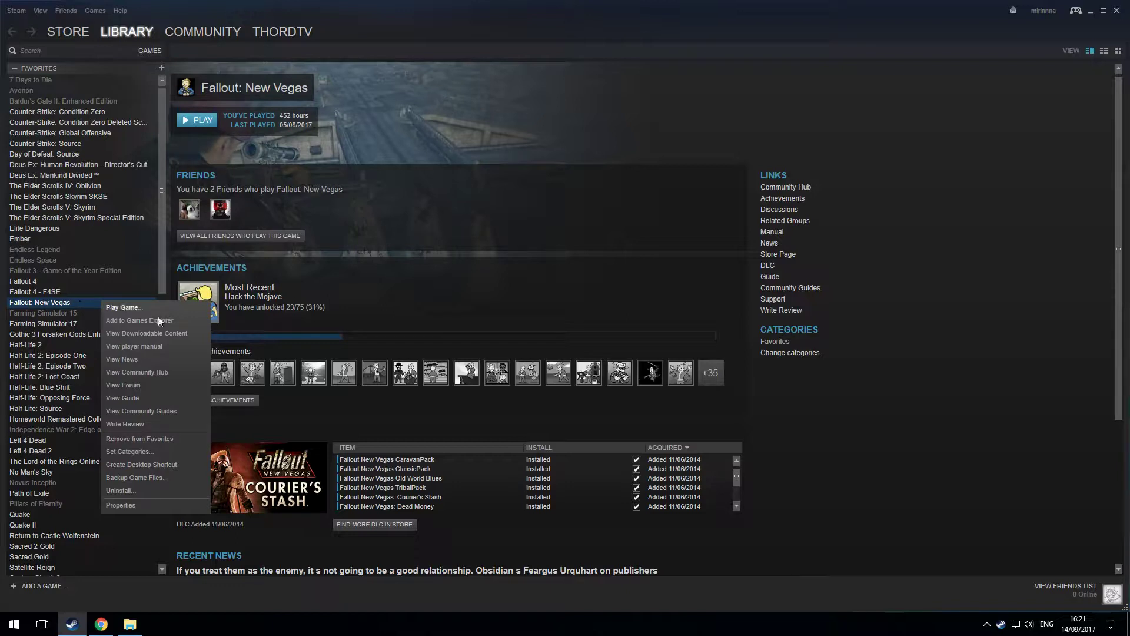
pyautogui.click(147, 506)
pyautogui.click(537, 153)
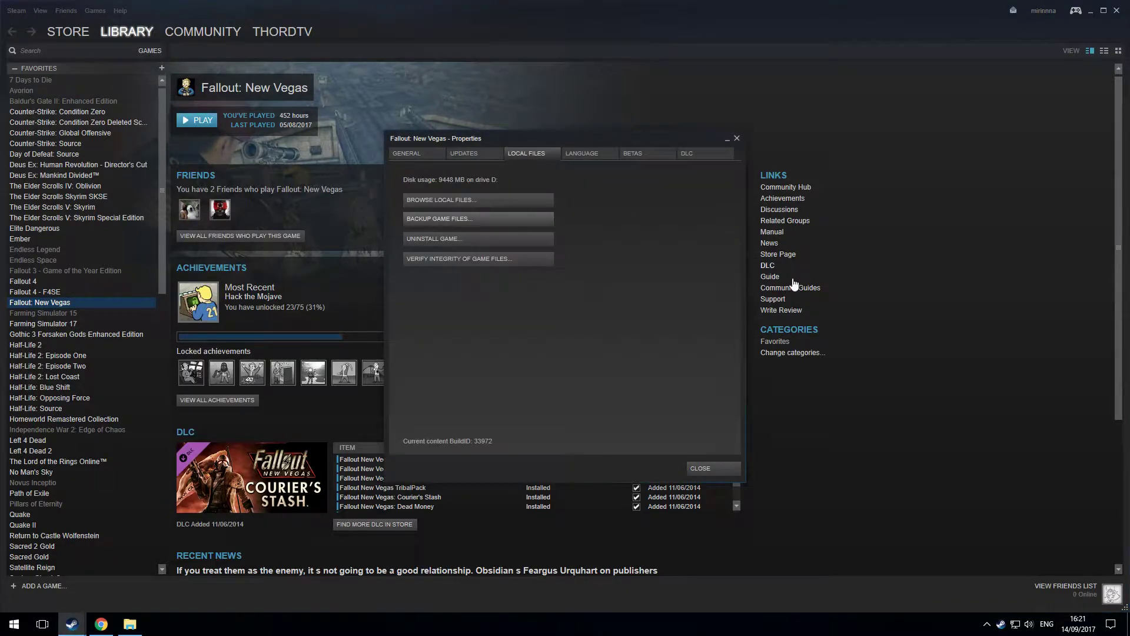
pyautogui.click(434, 199)
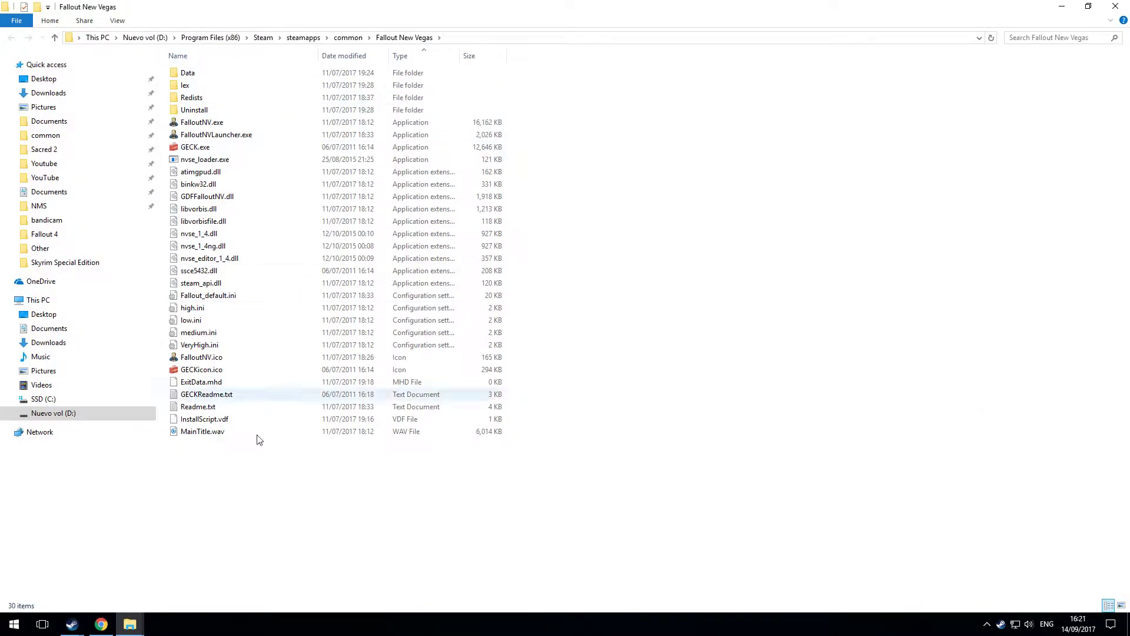
# Paste Geck.exe, GECKicon.ico, GECKReadme.txt and ssce5432.dll, replacing the destination files
pyautogui.rightClick(701, 339)
pyautogui.click(798, 421)
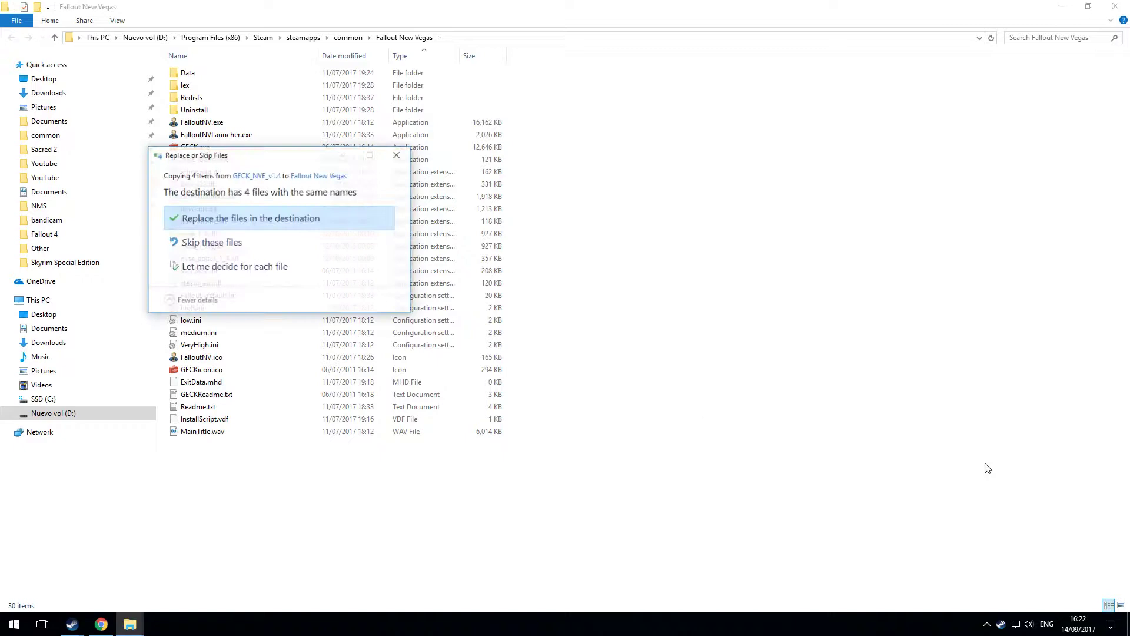
pyautogui.press('Return')
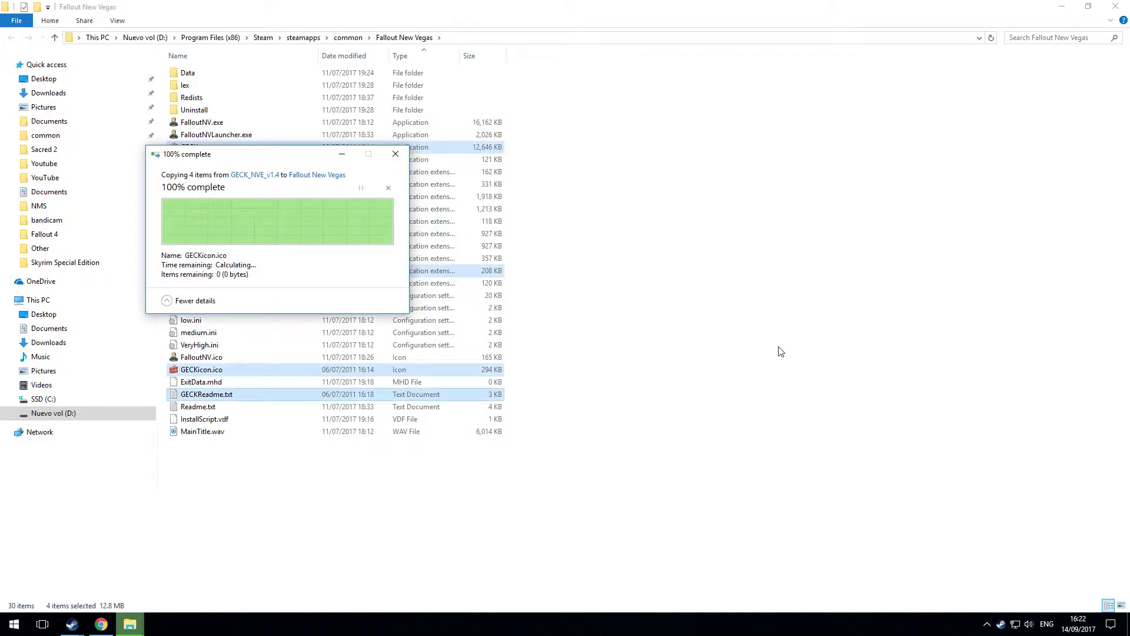
pyautogui.click(781, 351)
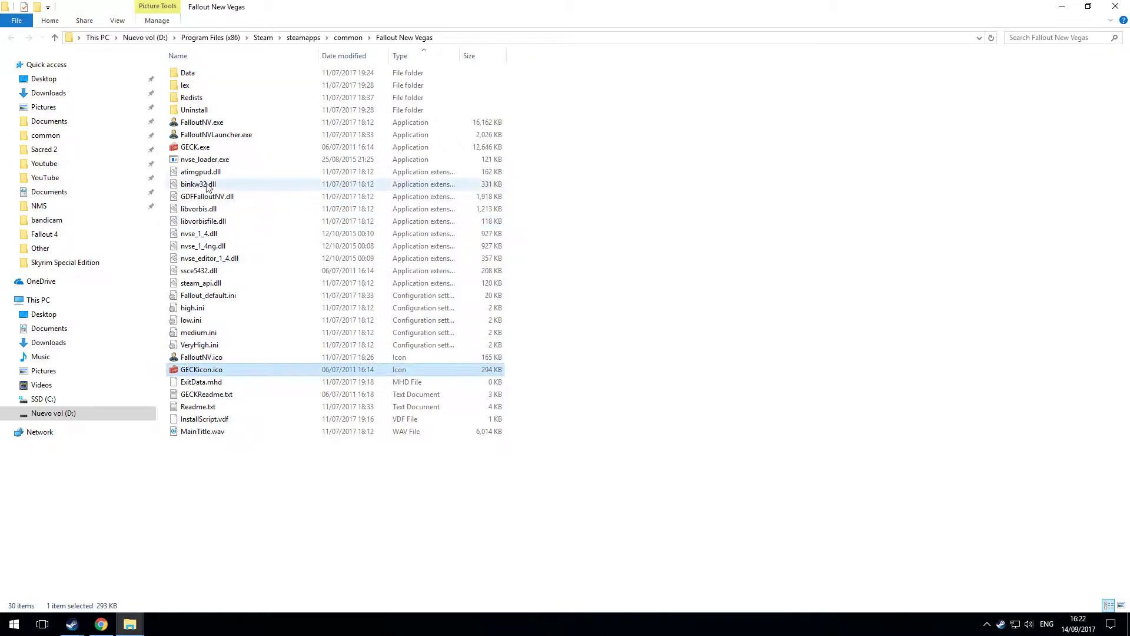
# Launch GECK.exe, try loading several data files, and dismiss the Invalid File Selection warning
pyautogui.doubleClick(207, 147)
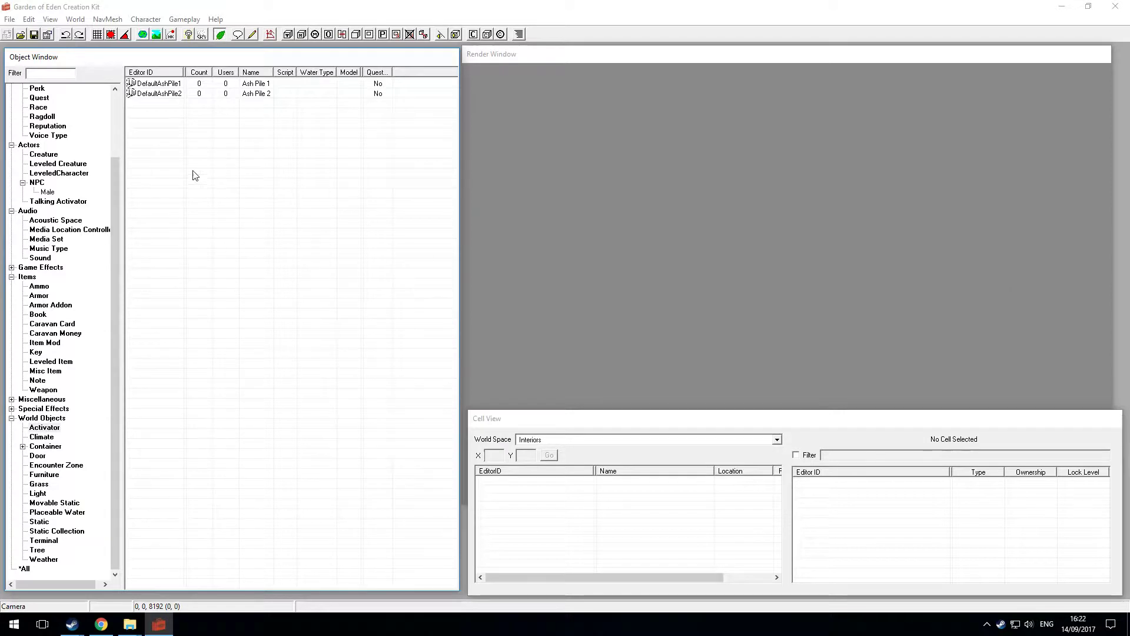
pyautogui.click(6, 35)
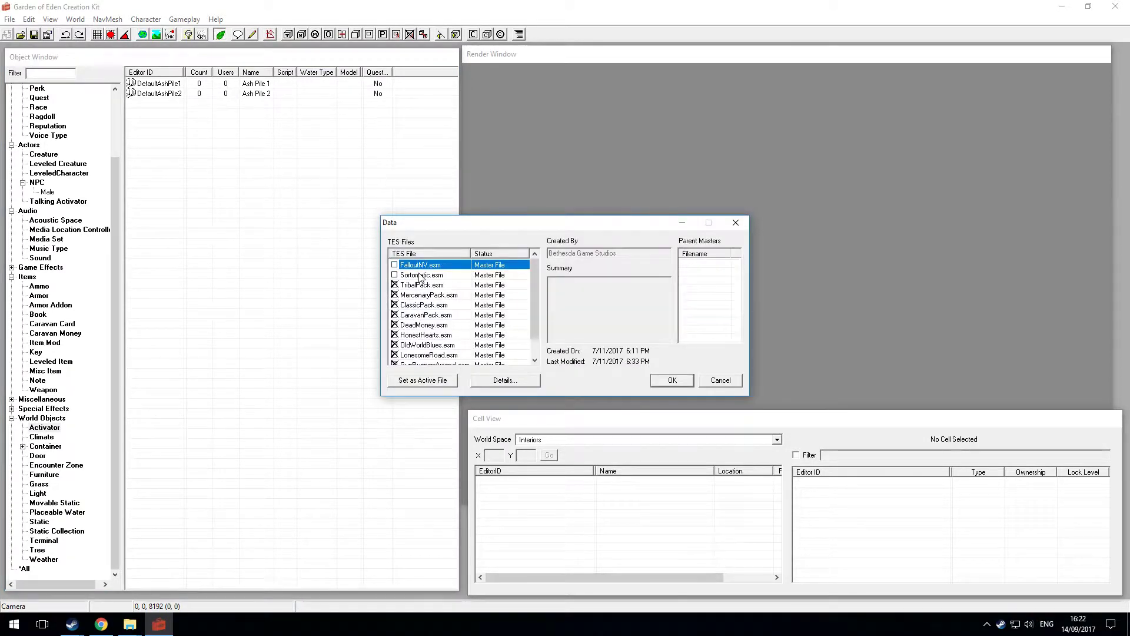
pyautogui.moveTo(534, 284); pyautogui.dragTo(457, 174)
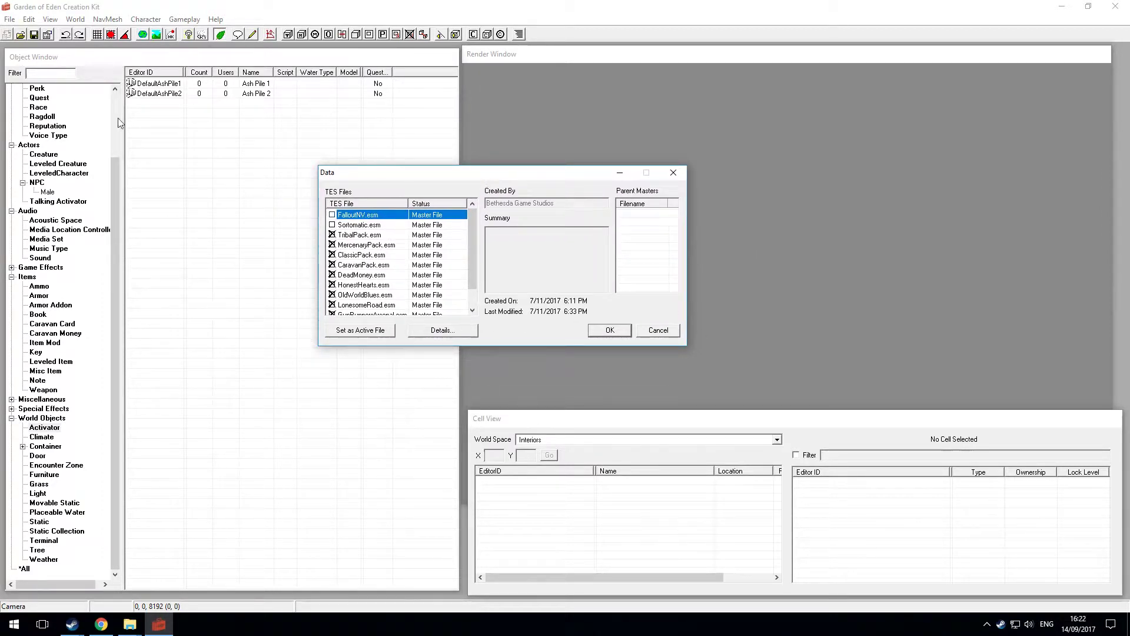
pyautogui.click(612, 332)
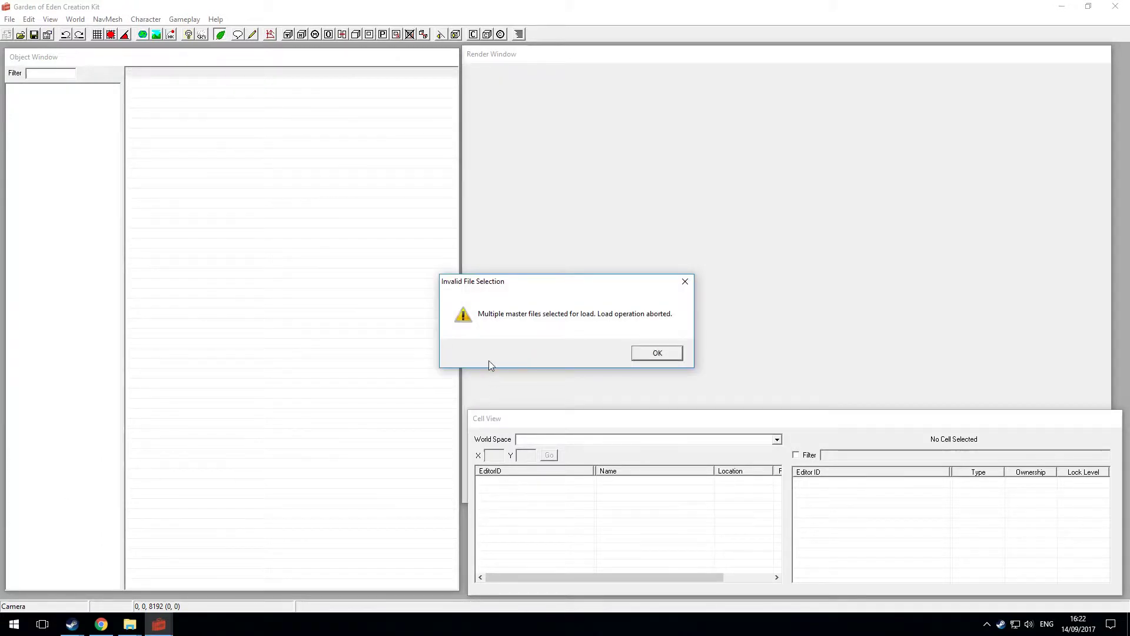
pyautogui.click(685, 281)
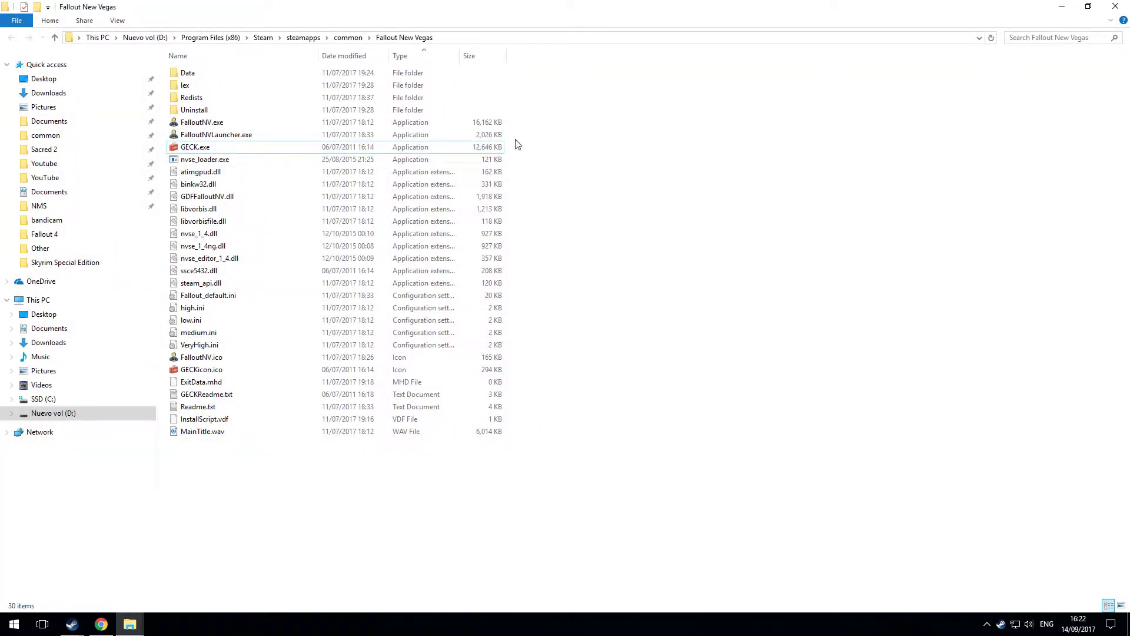
# Navigate to Documents\My Games\FalloutNV, sort by type, and select GECKCustom.ini
pyautogui.click(239, 299)
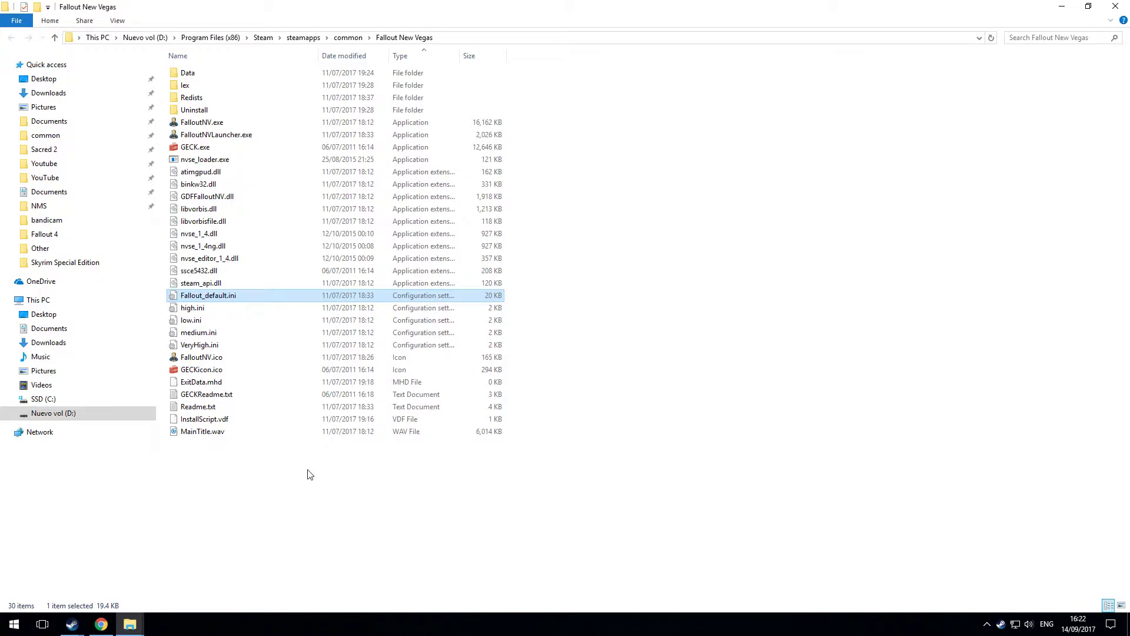
pyautogui.click(48, 121)
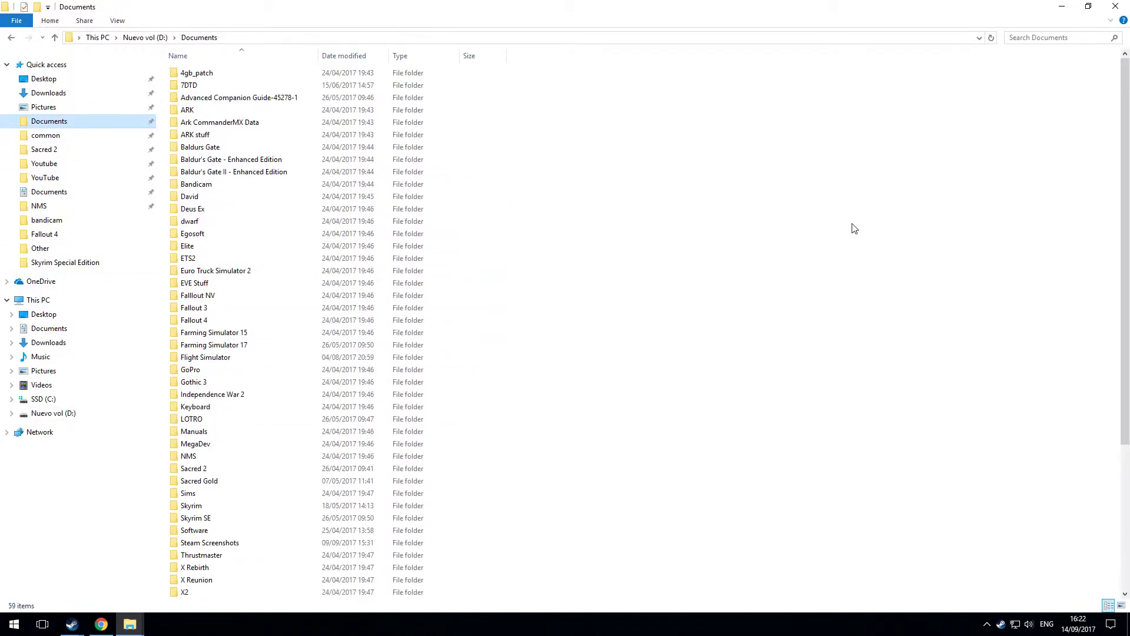
pyautogui.click(35, 400)
pyautogui.click(62, 66)
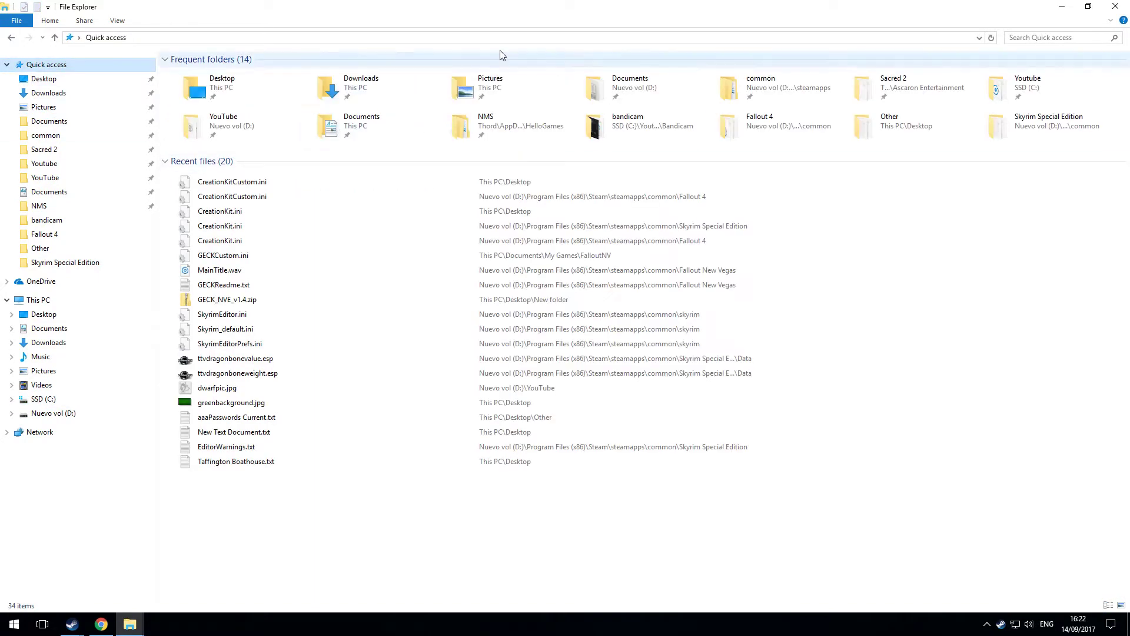
pyautogui.doubleClick(373, 132)
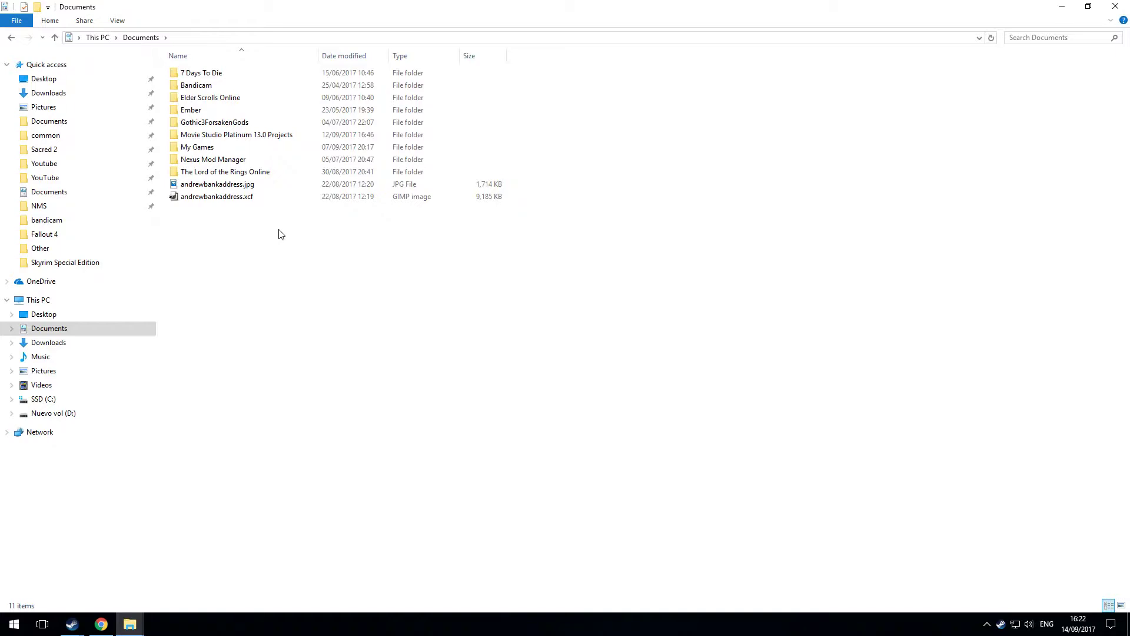
pyautogui.doubleClick(197, 147)
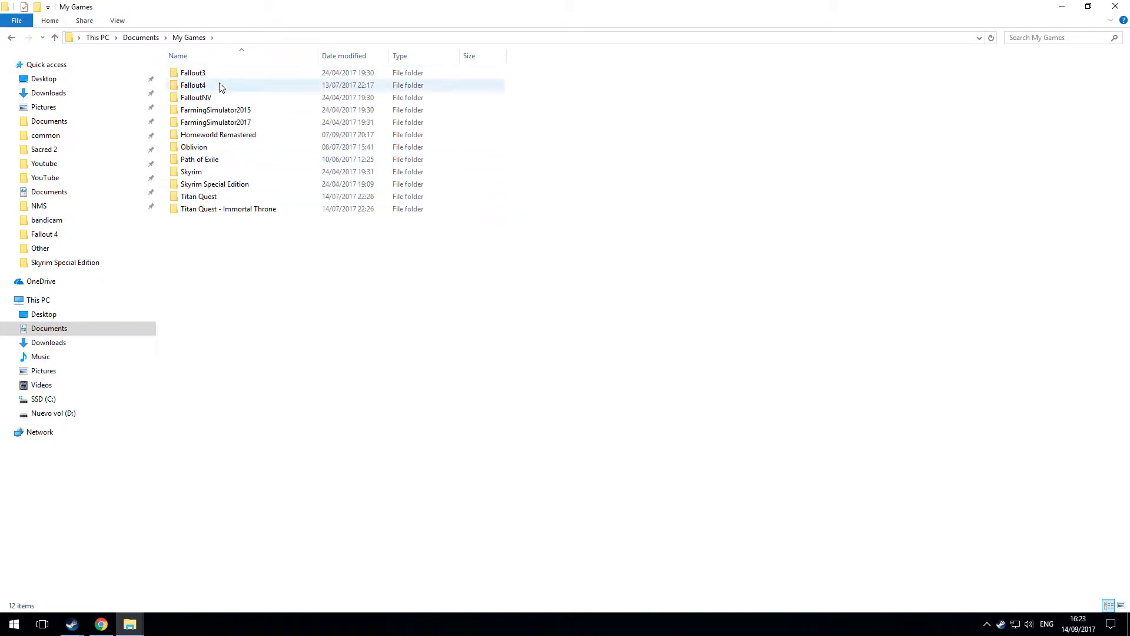
pyautogui.doubleClick(220, 98)
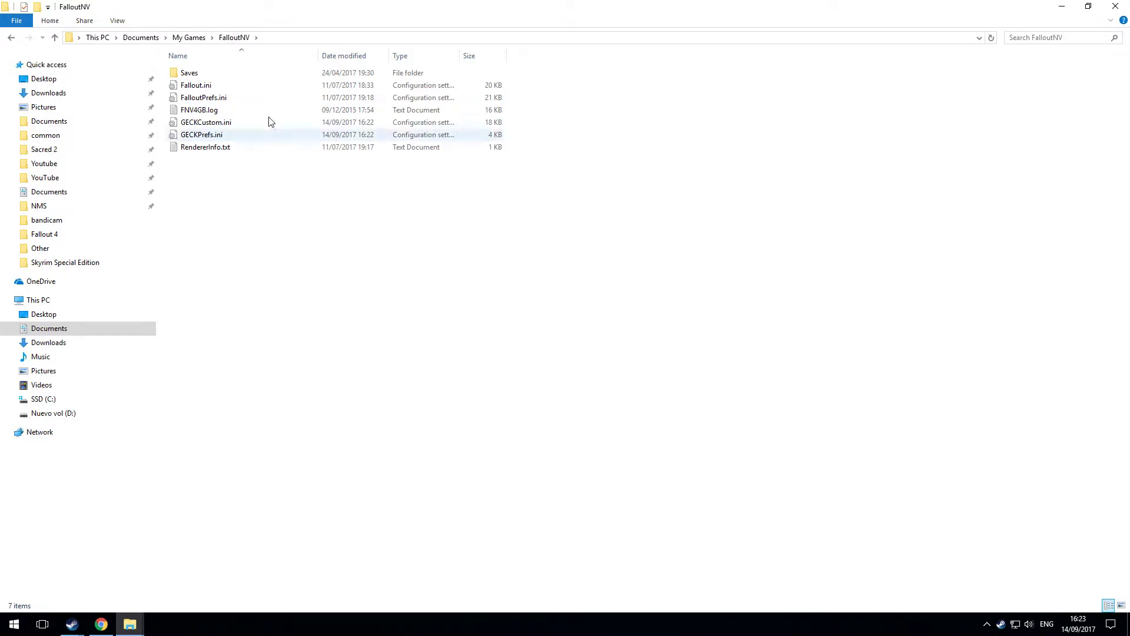
pyautogui.click(403, 56)
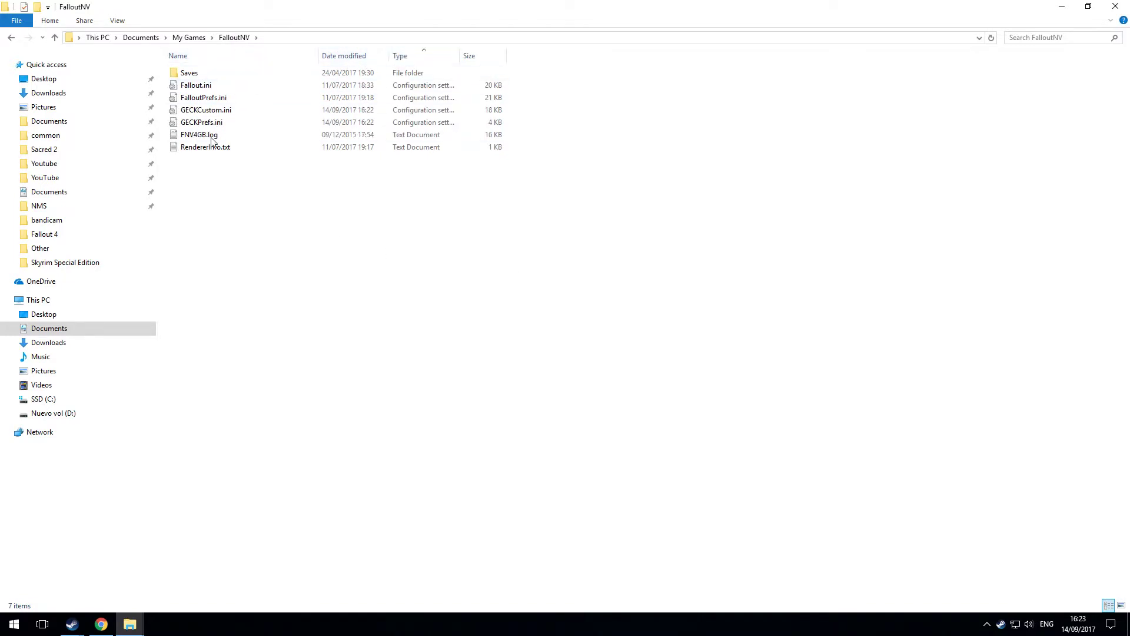
pyautogui.click(217, 118)
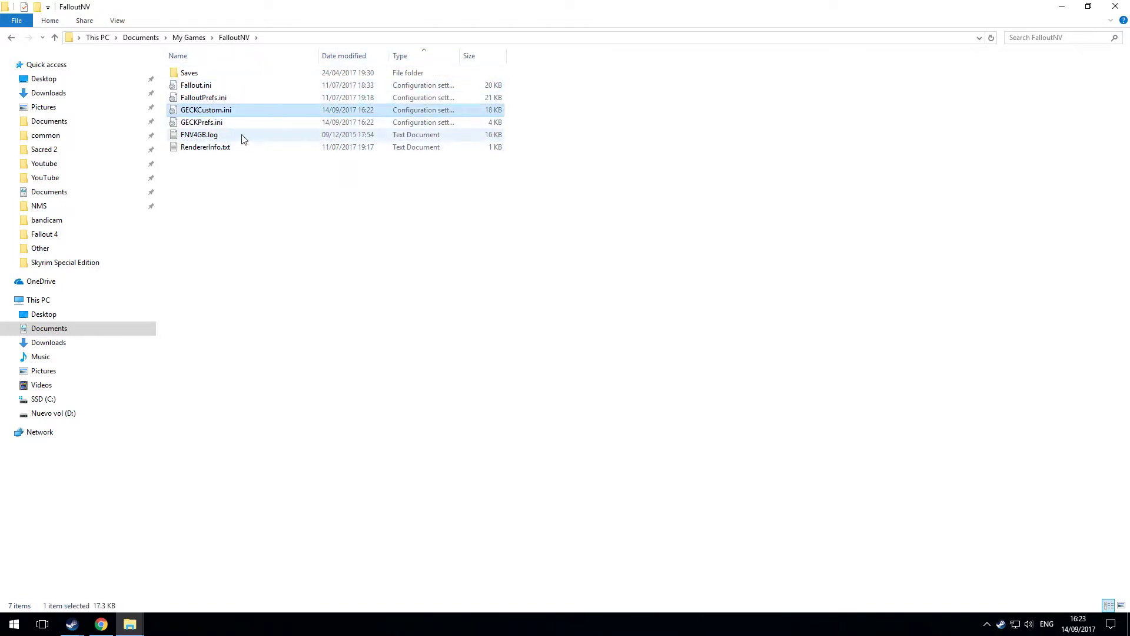
pyautogui.press('Down')
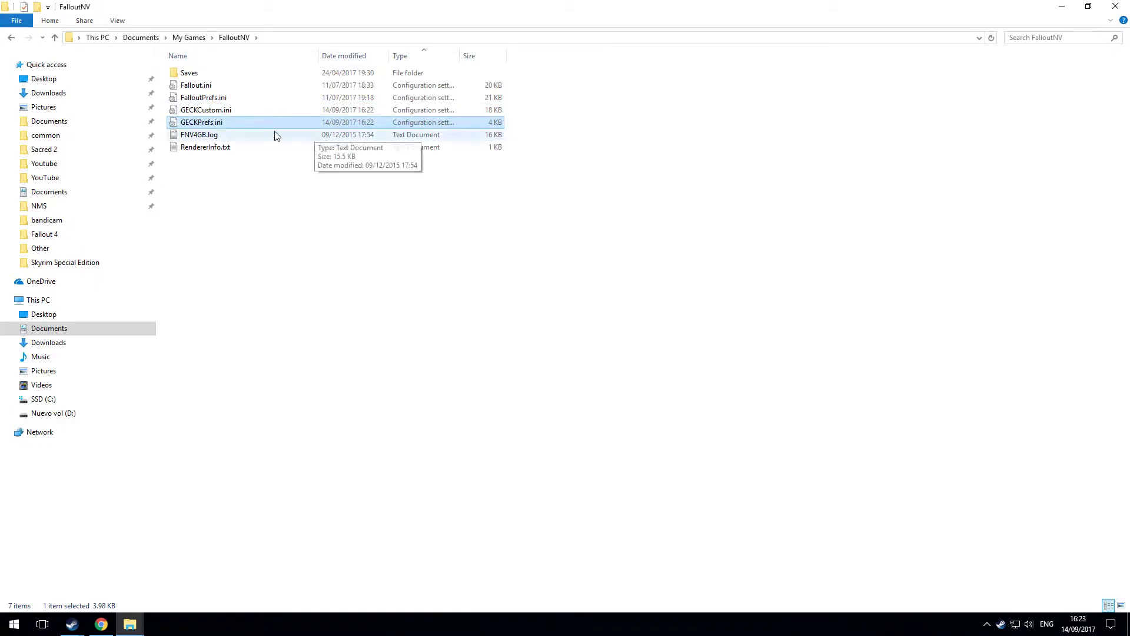
# Open GECKCustom.ini, find 'multiple', and change bAllowMultipleMasterLoads=0 to 1
pyautogui.doubleClick(246, 110)
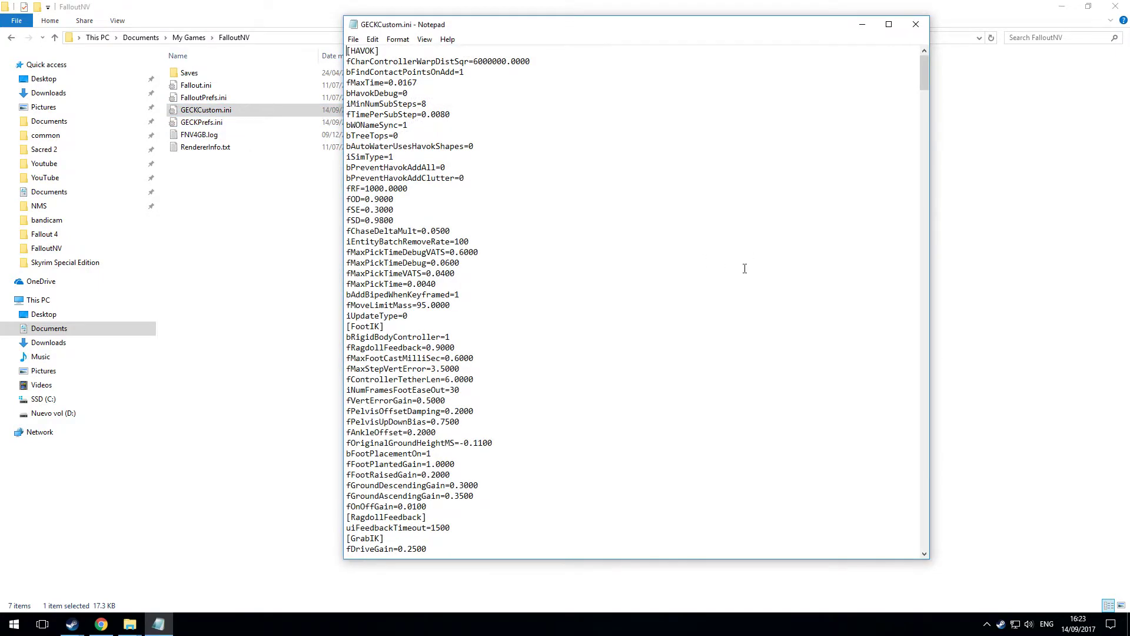
pyautogui.hotkey('ctrl', 'f')
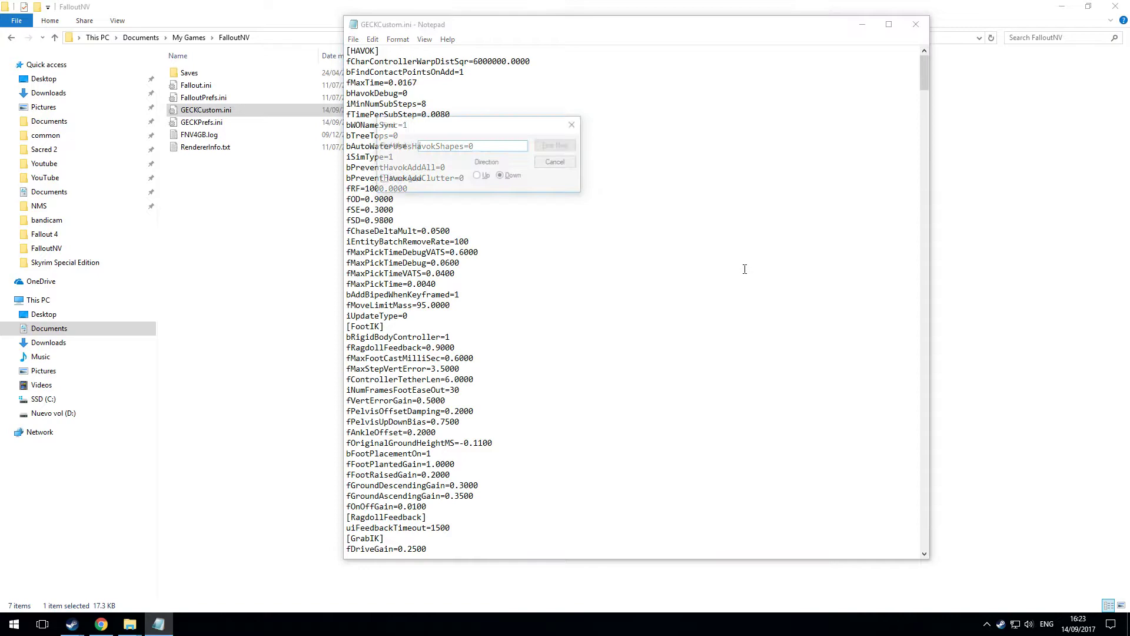
pyautogui.write('mul')
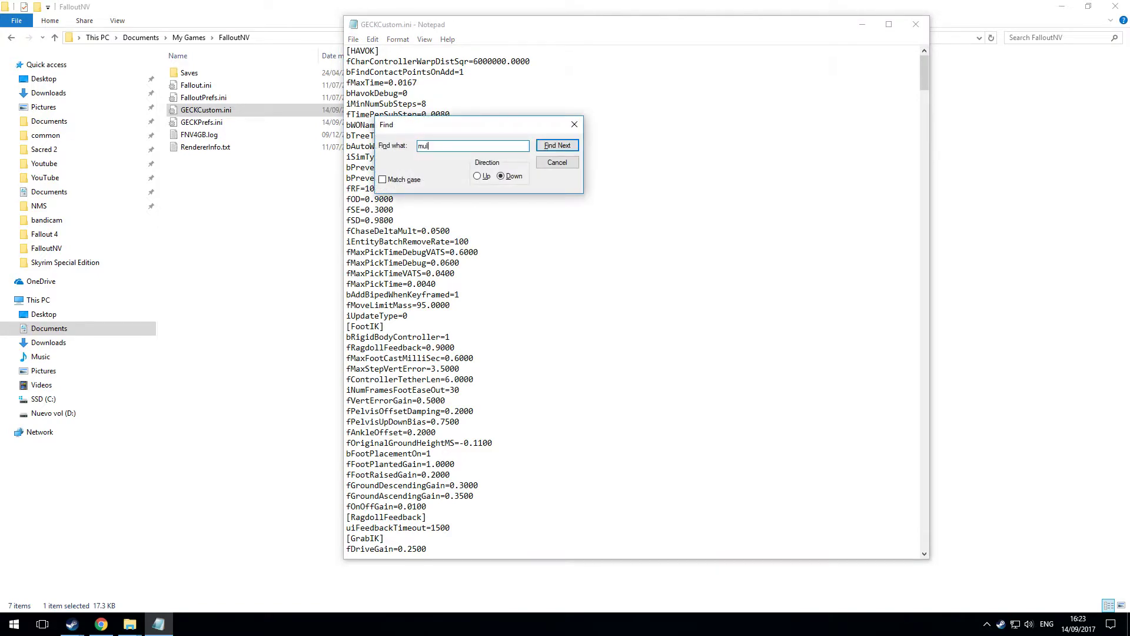
pyautogui.write('tiple')
pyautogui.press('Return')
pyautogui.press('Escape')
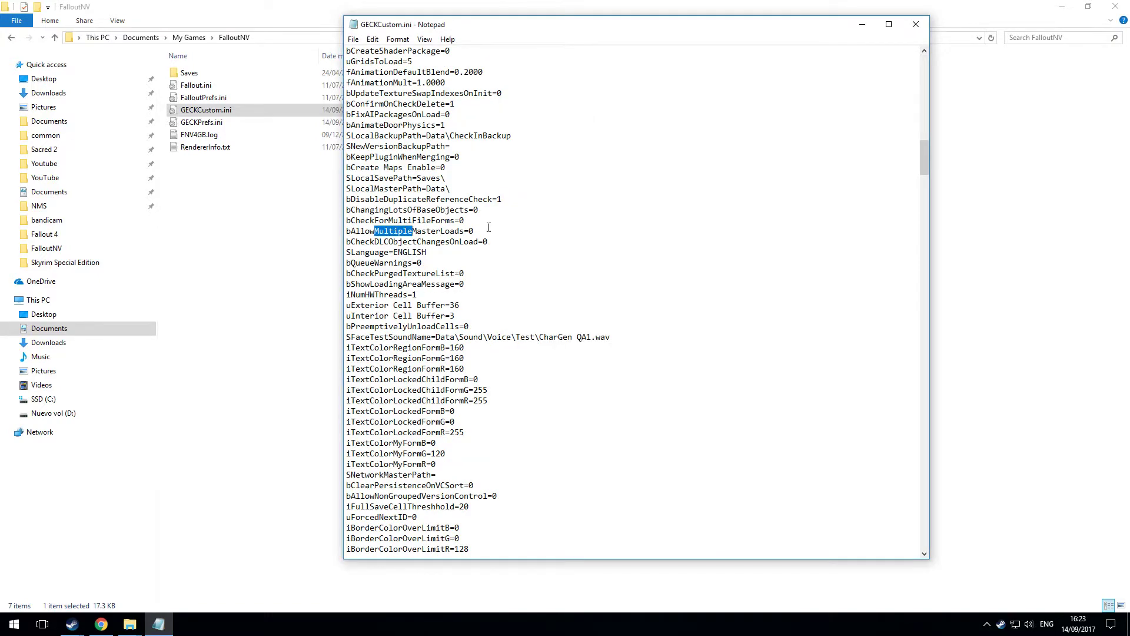
pyautogui.click(489, 228)
pyautogui.moveTo(487, 230); pyautogui.dragTo(341, 229)
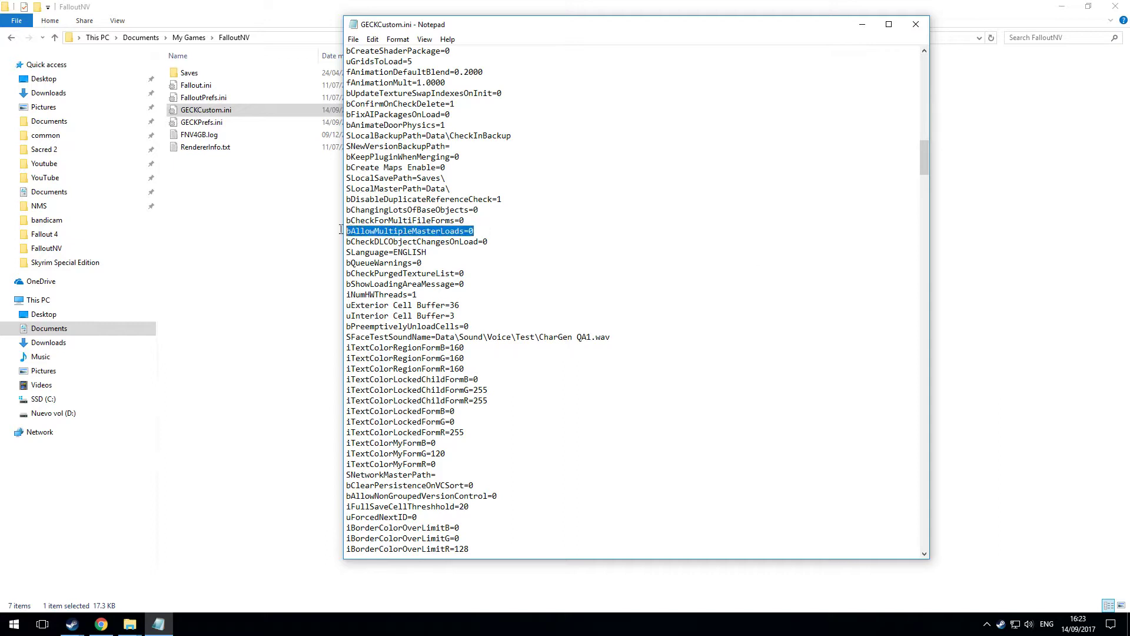
pyautogui.click(479, 233)
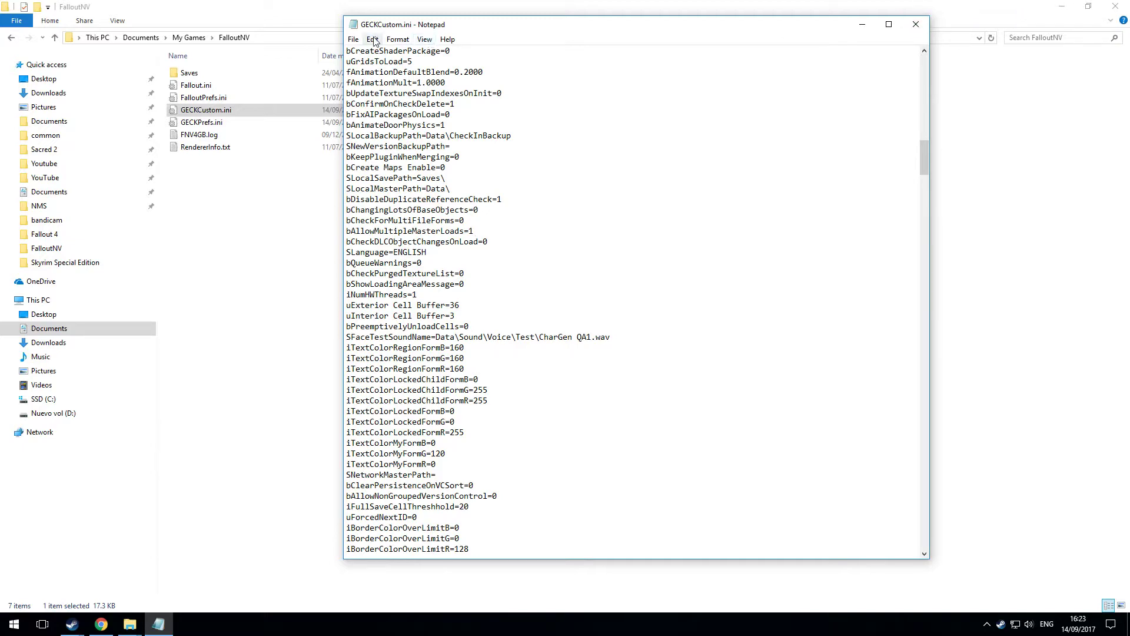
# Save GECKCustom.ini and close Notepad
pyautogui.click(353, 40)
pyautogui.click(371, 79)
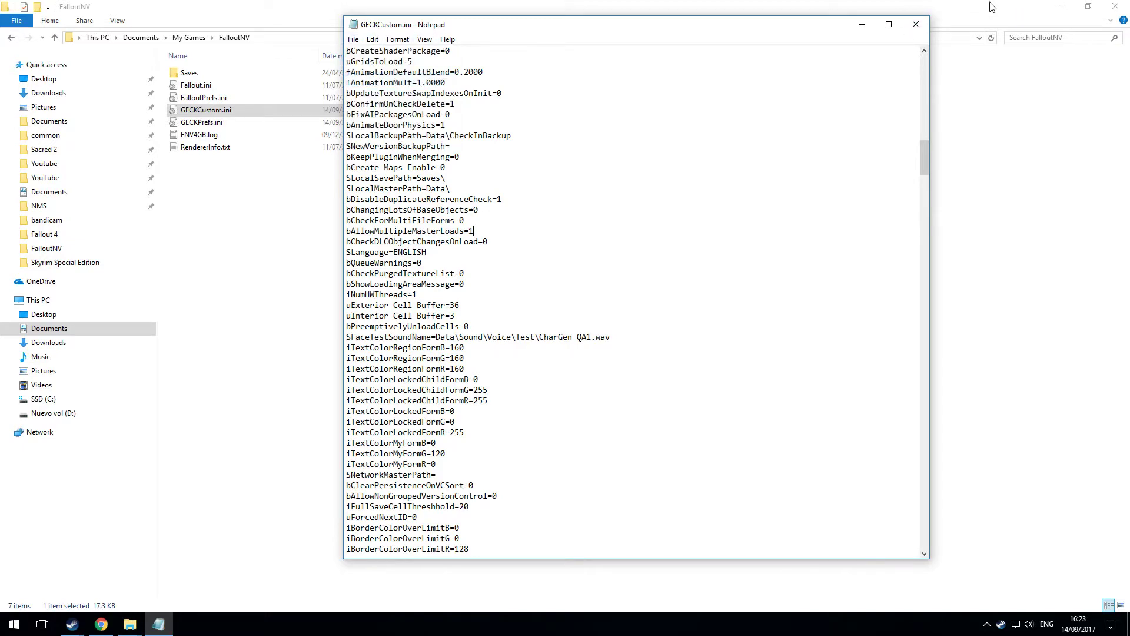
pyautogui.click(916, 24)
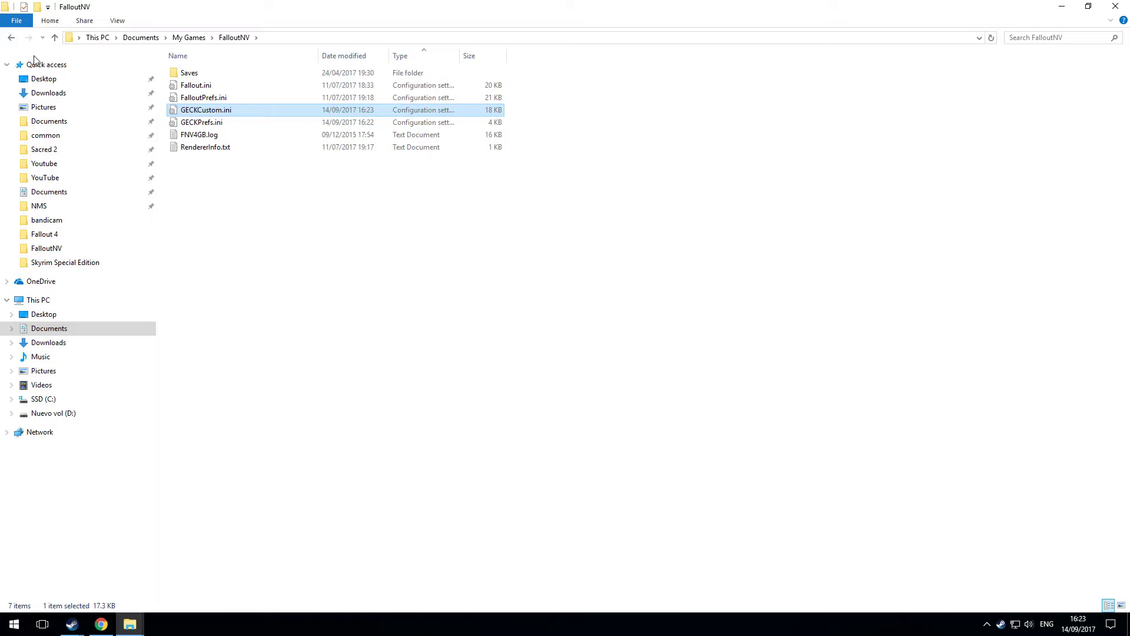
# Go back through the folder history to the Documents folder on drive D
pyautogui.click(11, 39)
pyautogui.click(10, 39)
pyautogui.click(10, 39)
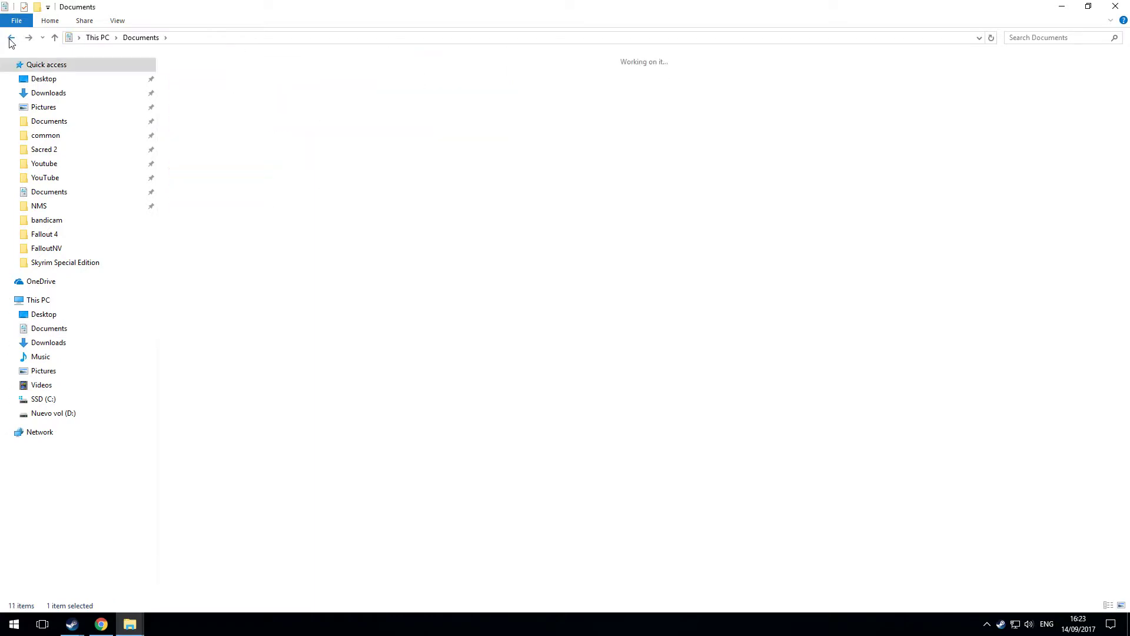
pyautogui.click(10, 39)
pyautogui.click(10, 39)
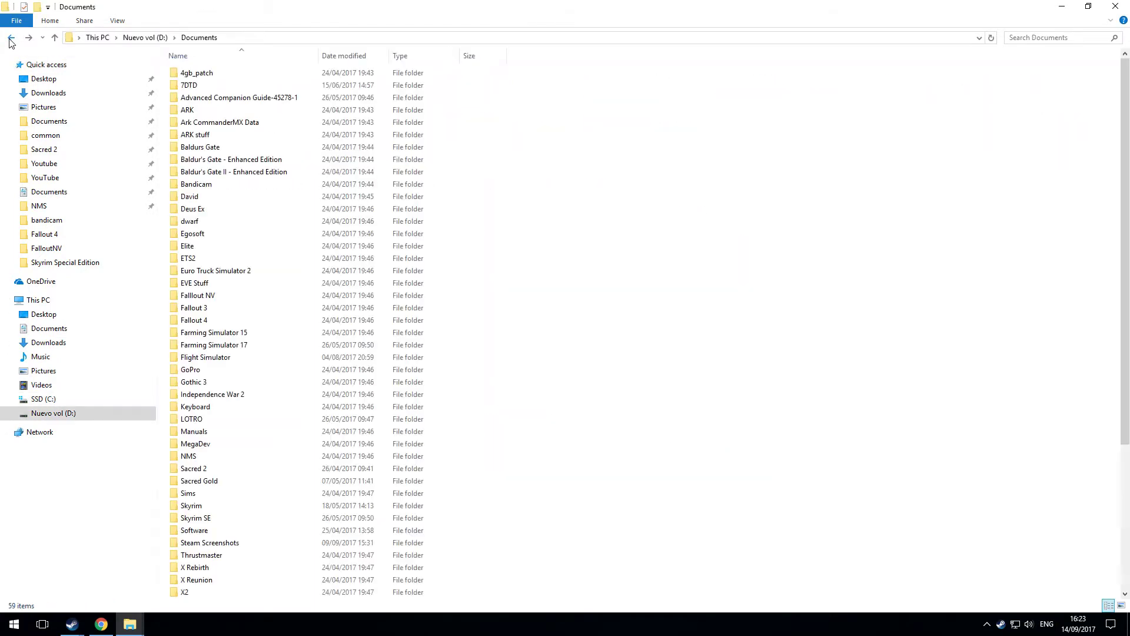
# Reopen the Fallout New Vegas install folder from Steam Properties and launch GECK.exe
pyautogui.click(84, 619)
pyautogui.click(154, 576)
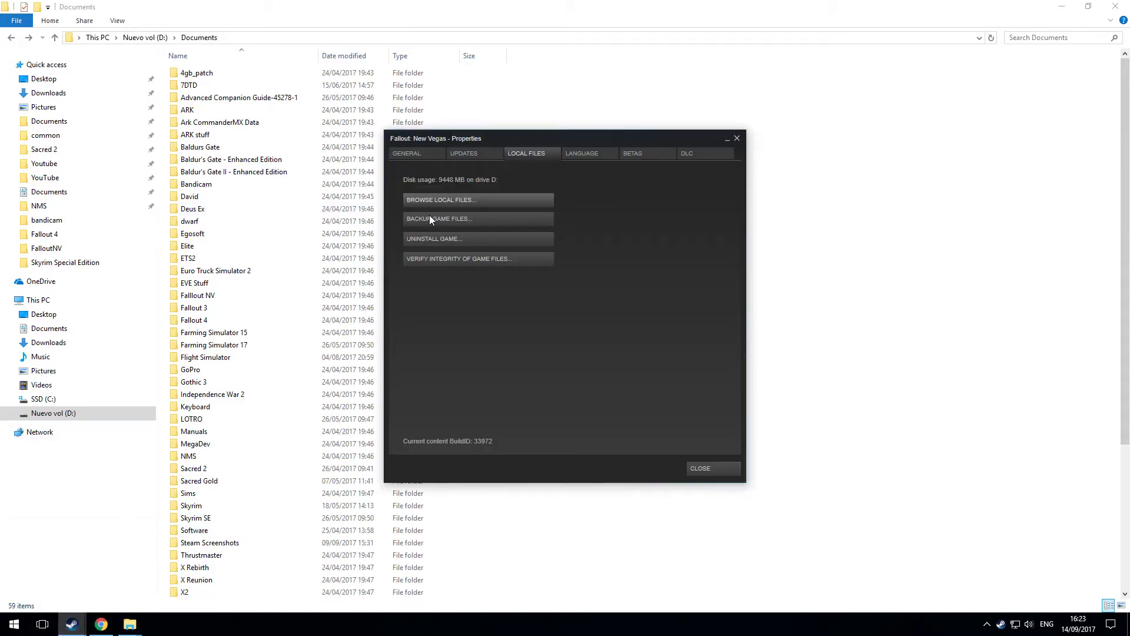
pyautogui.click(464, 200)
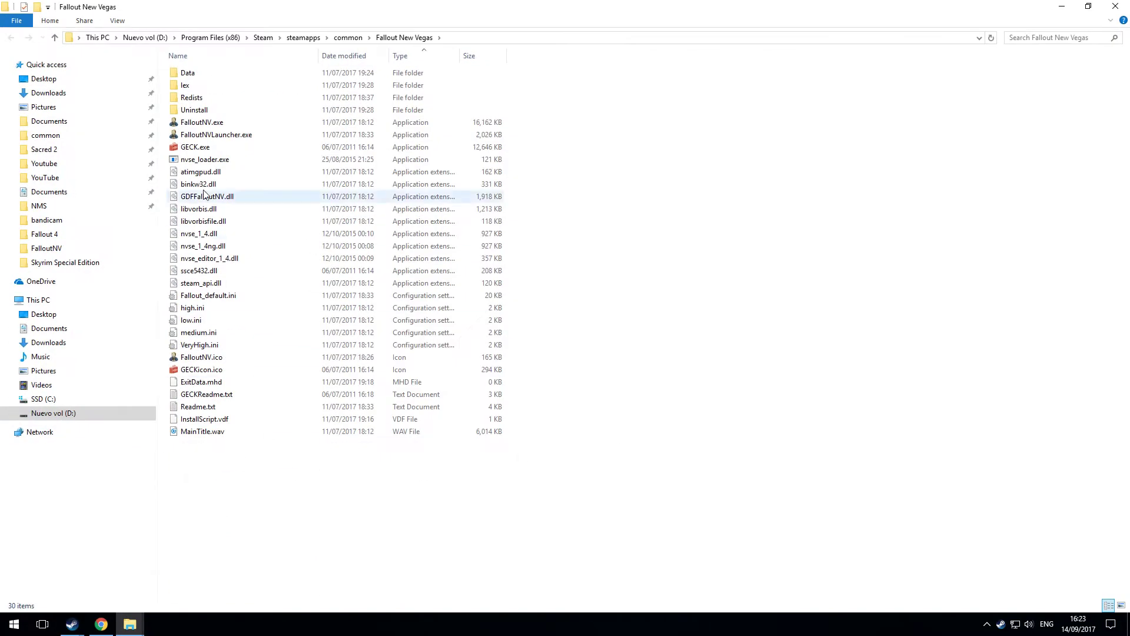
pyautogui.doubleClick(201, 148)
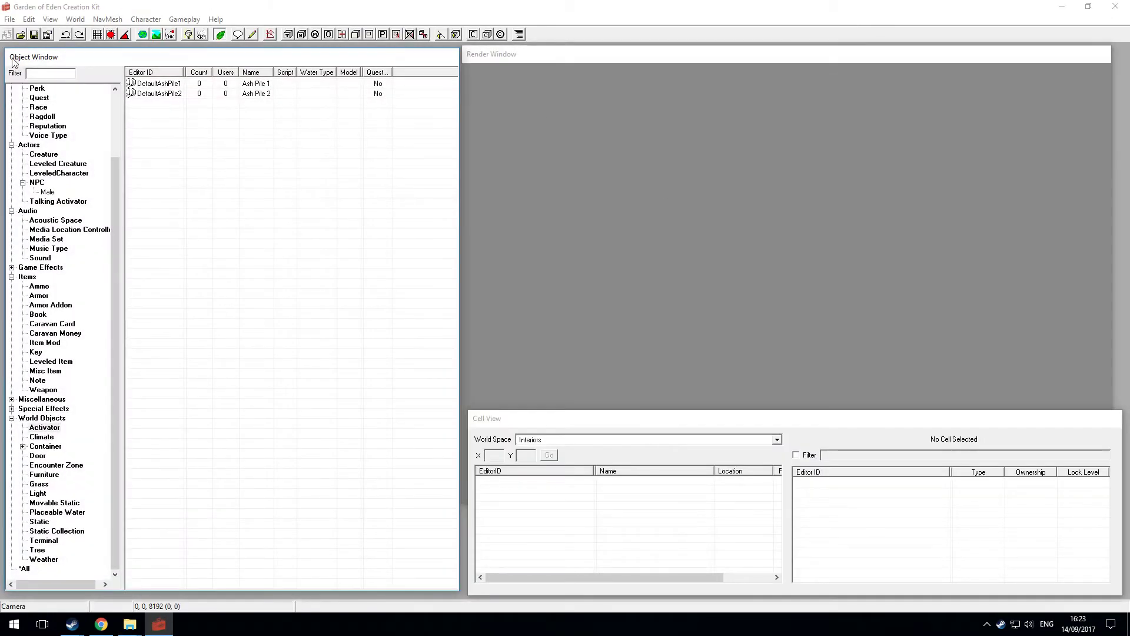
# Load FalloutNV.esm with the other checked masters and return to the loaded GECK
pyautogui.click(19, 35)
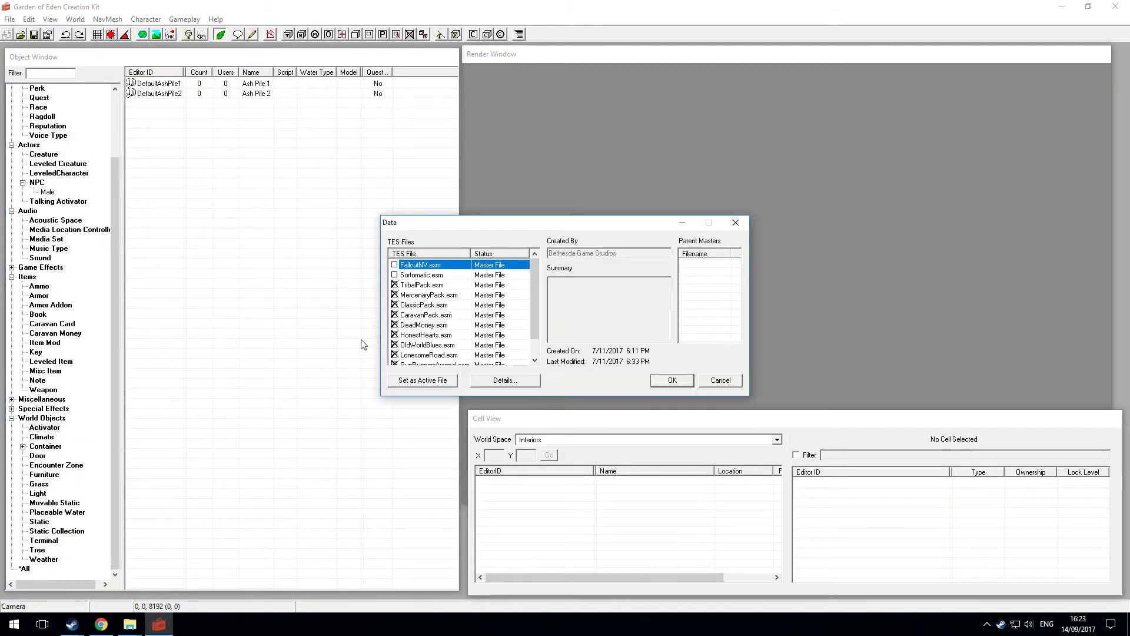
pyautogui.click(675, 386)
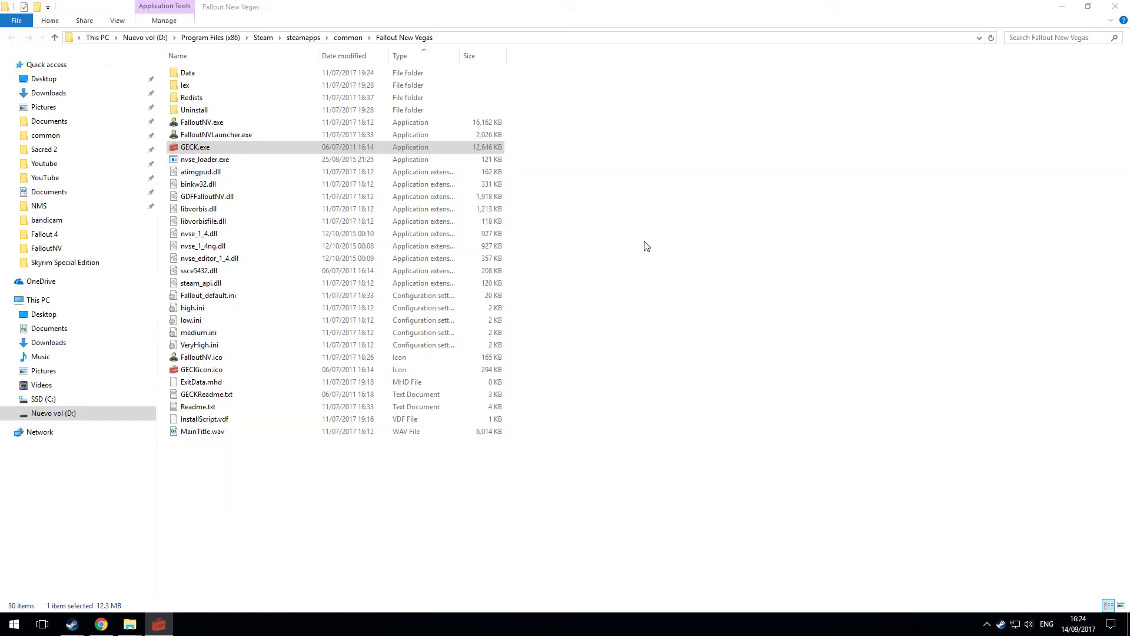
pyautogui.click(159, 624)
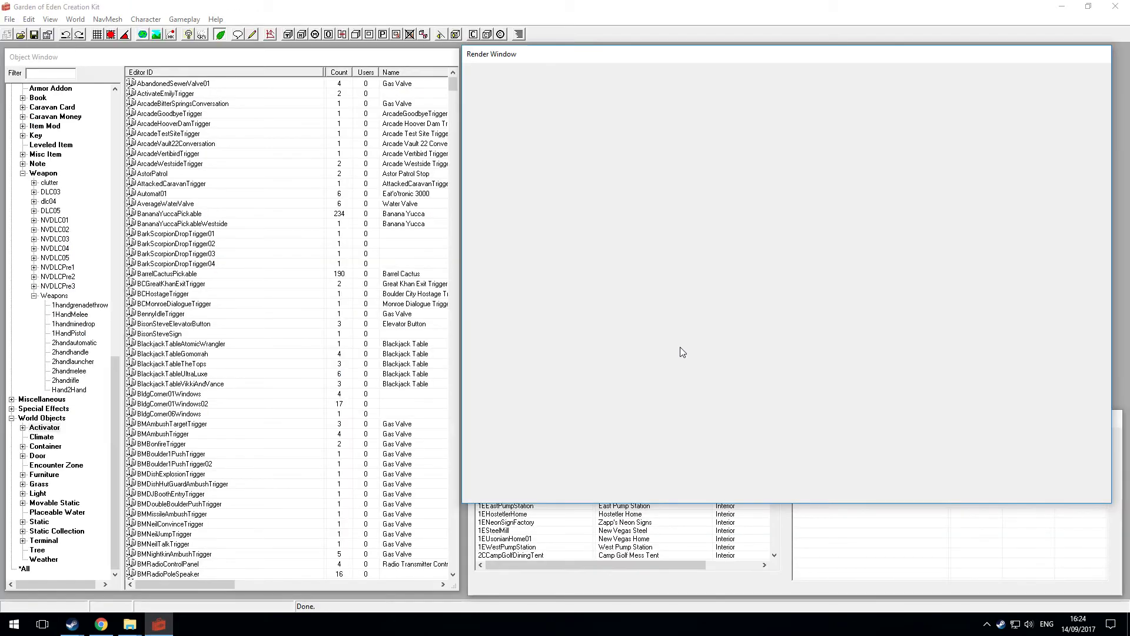